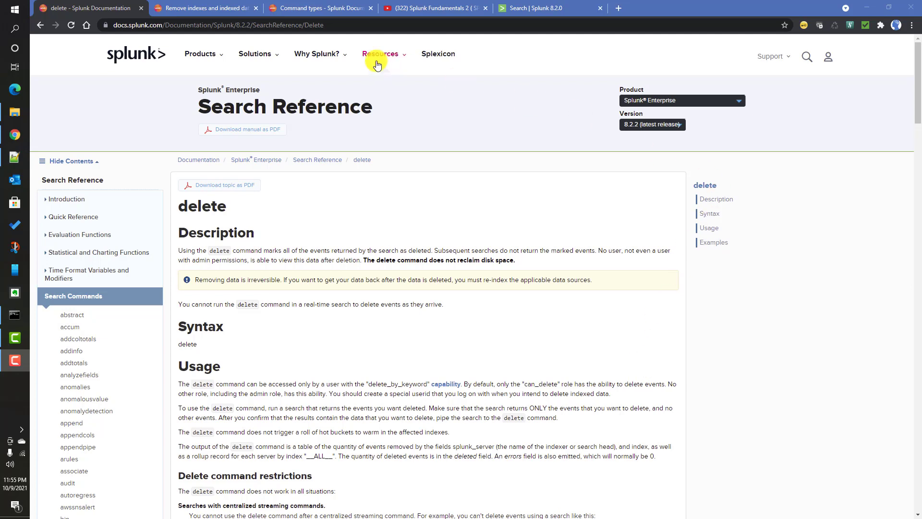
- Leave the delete command reference and switch to the Splunk Fundamentals 2 YouTube playlist
left_click(421, 12)
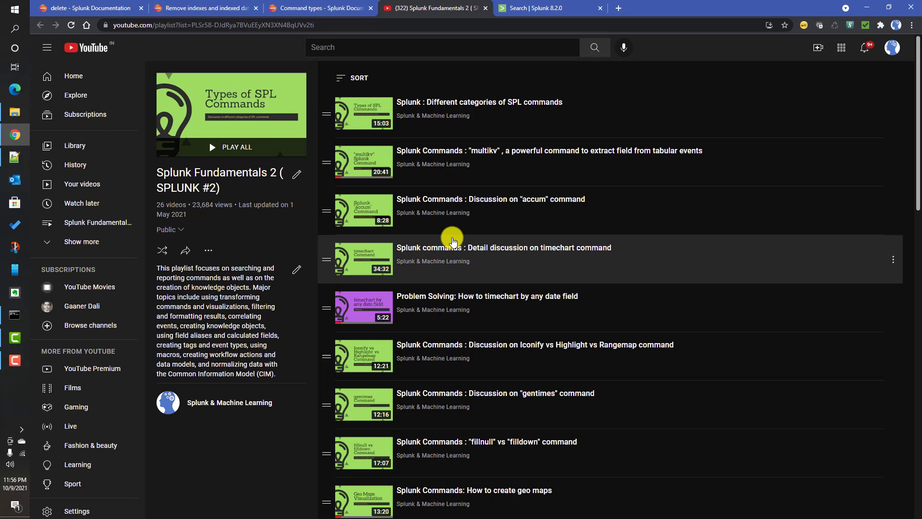
scroll(527, 280, "down", 3)
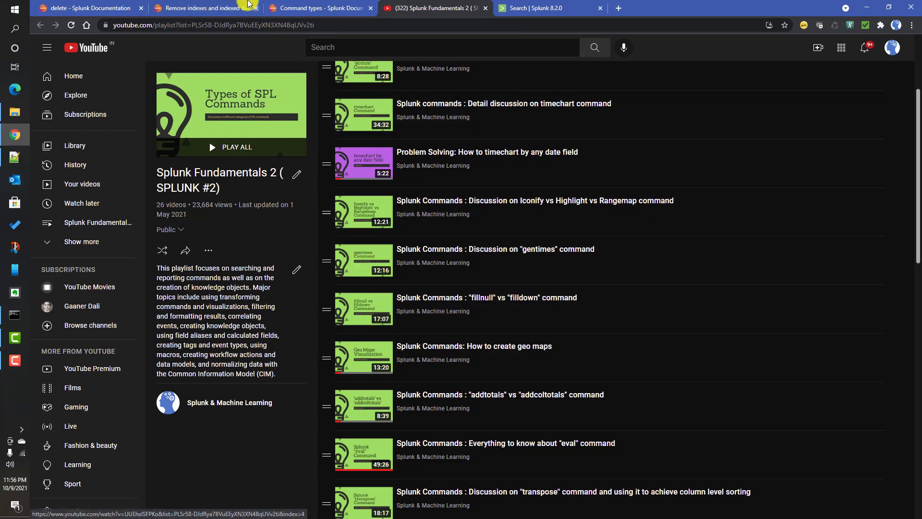
- Return to the 'delete - Splunk Documentation' page to read its syntax and usage
left_click(106, 13)
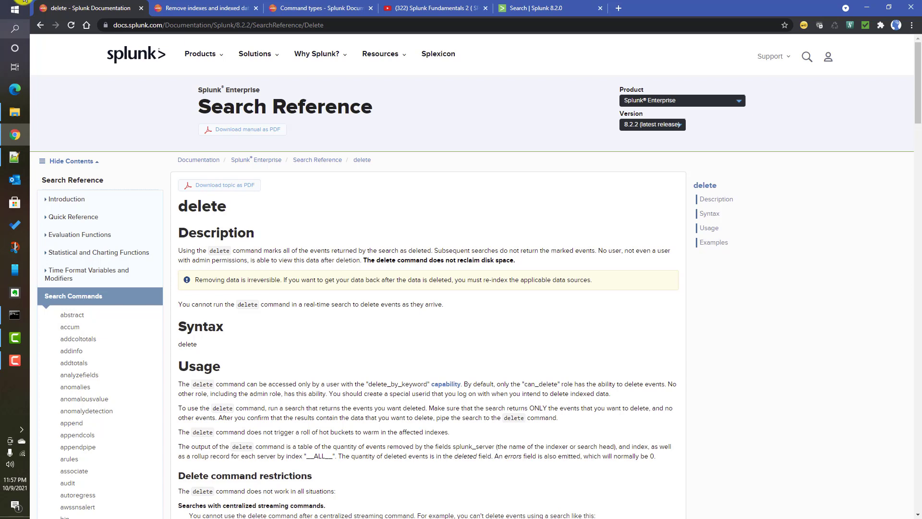
- From the tmdb_index search, open the Settings Roles page in a new browser tab
left_click(527, 10)
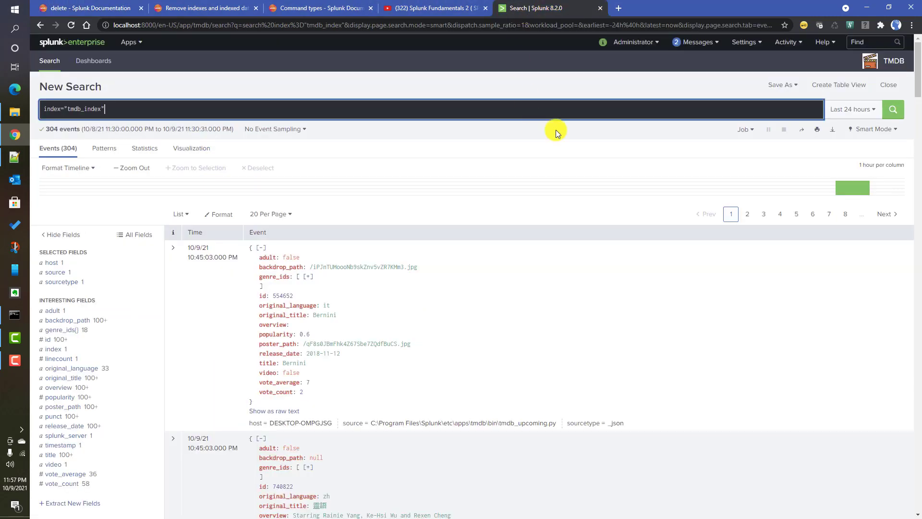
left_click(742, 44)
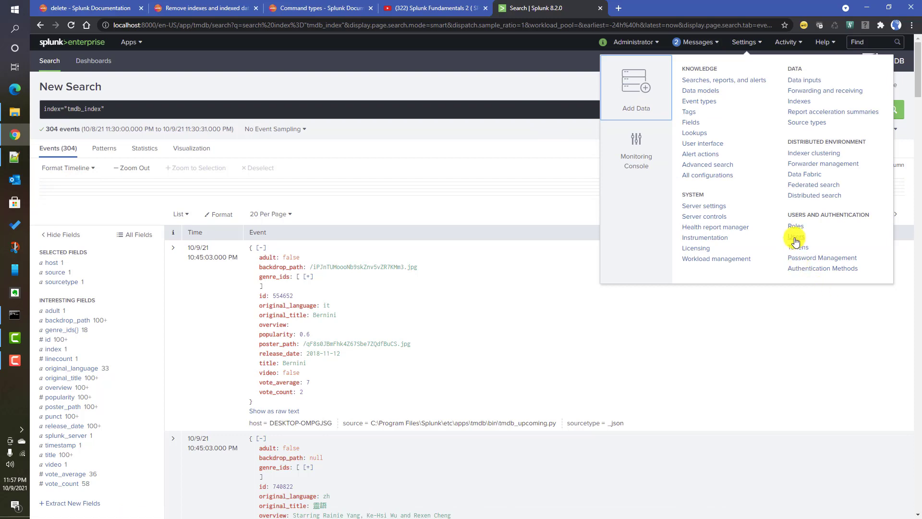
right_click(795, 227)
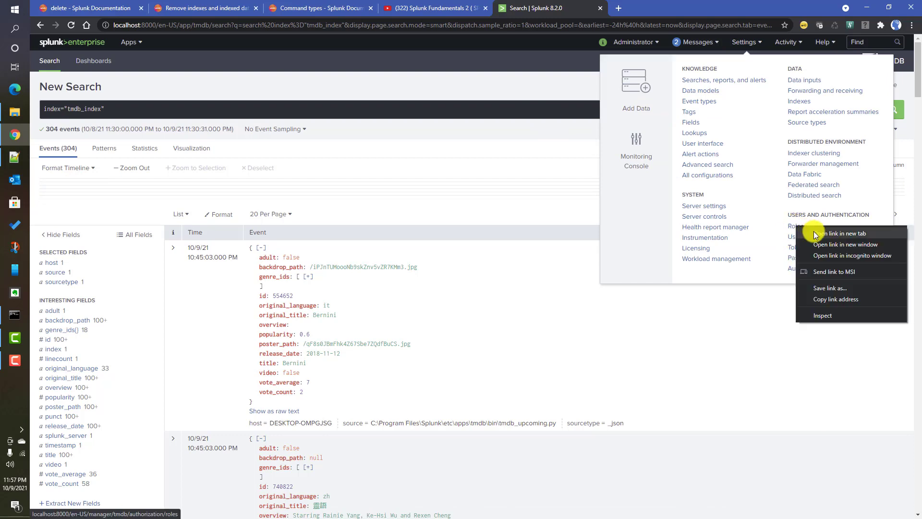
left_click(814, 235)
left_click(644, 8)
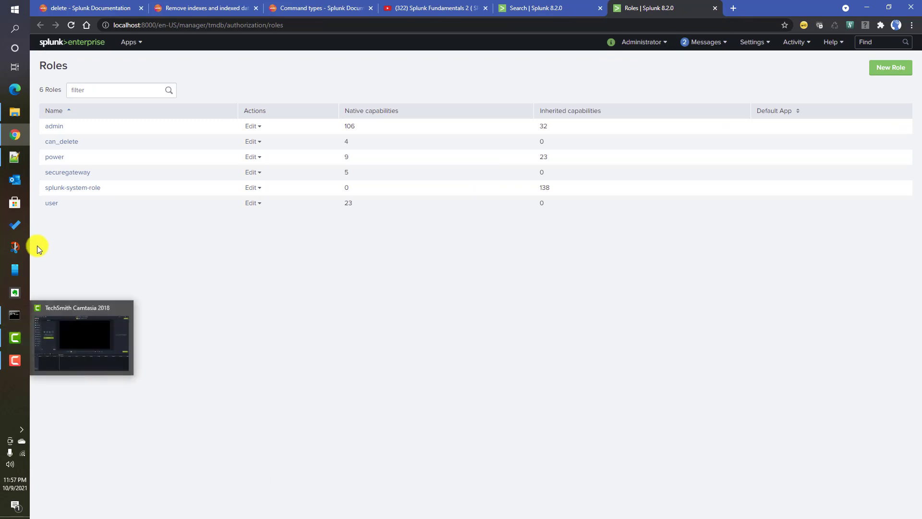
- Review the can_delete role's capabilities, including delete_by_keyword, and cancel without changes
left_click(63, 144)
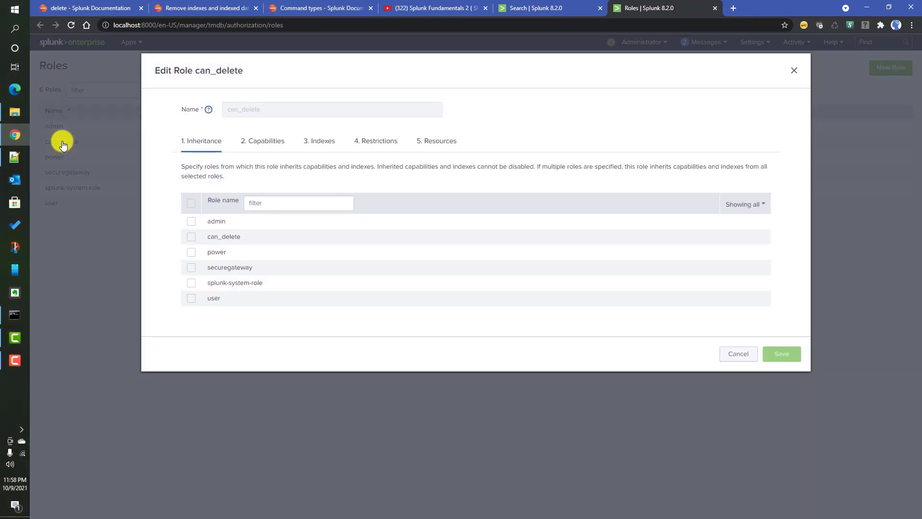
left_click(262, 144)
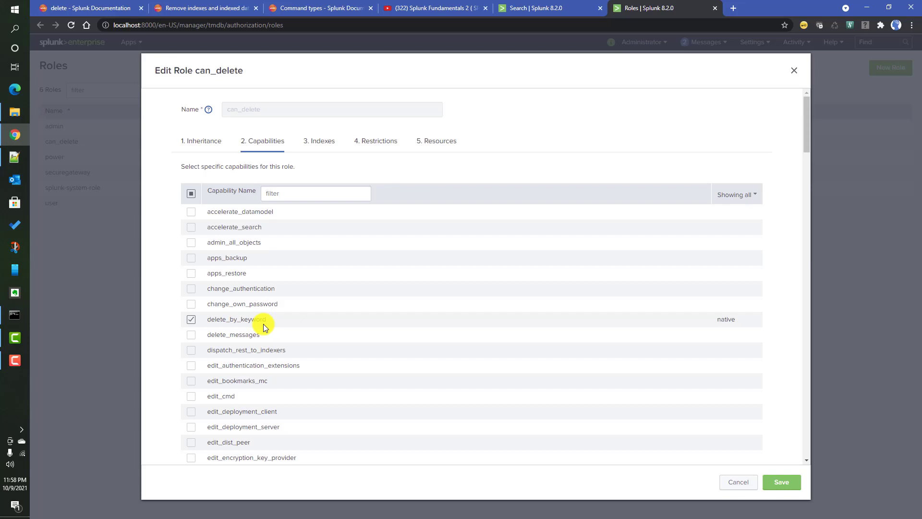
left_click(738, 482)
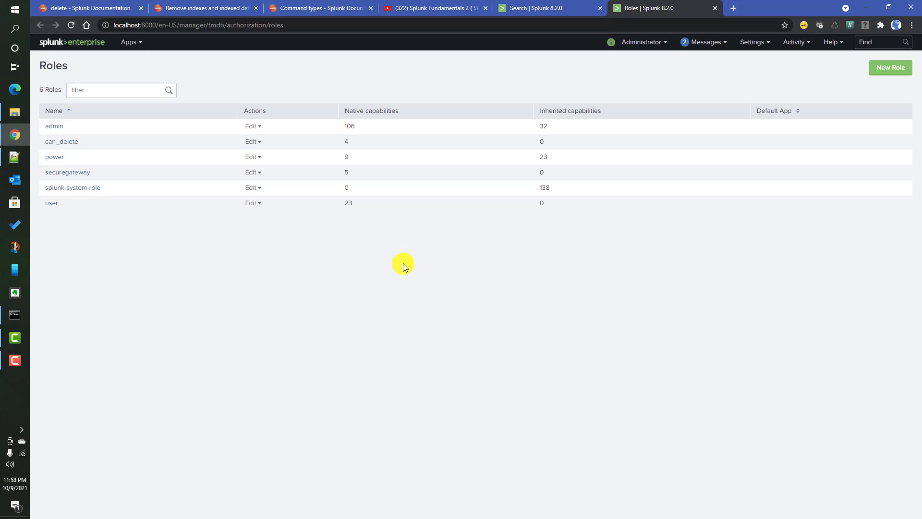
- Confirm the admin user holds the admin and can_delete roles, then return to the tmdb_index search
left_click(751, 43)
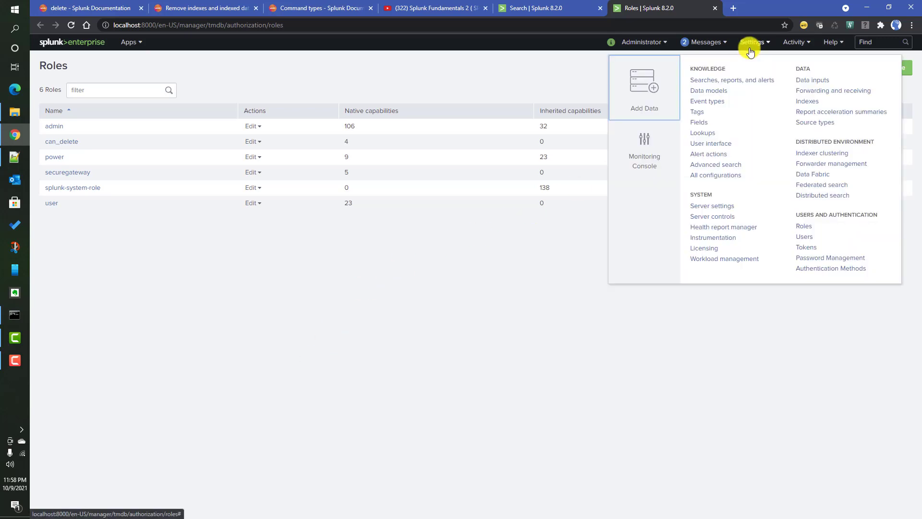
left_click(808, 244)
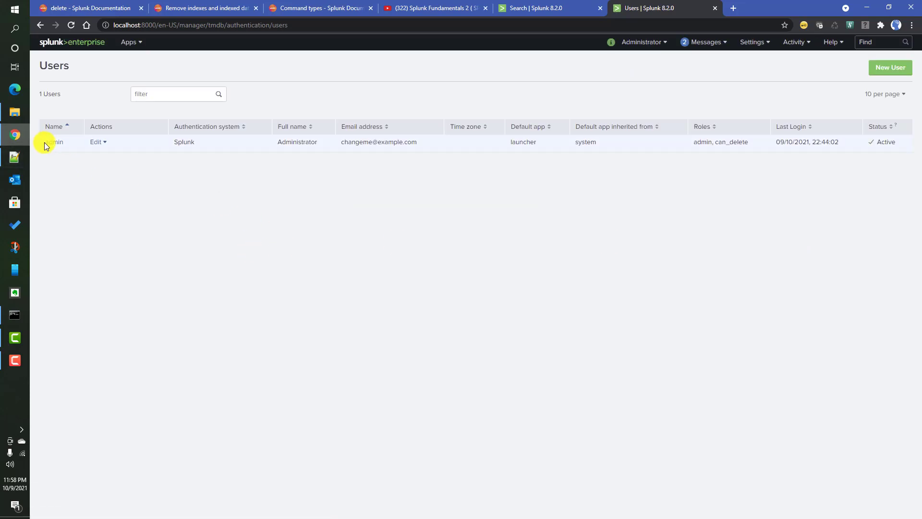
left_click(54, 142)
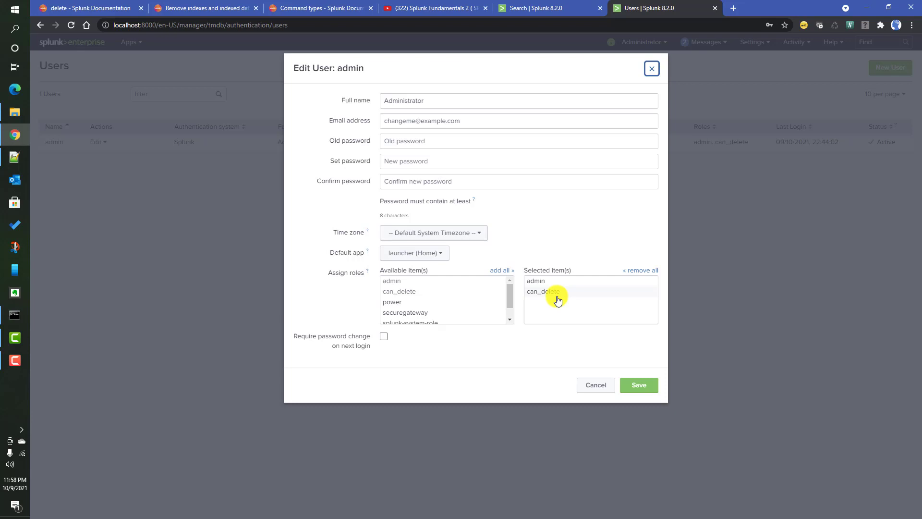
left_click(593, 384)
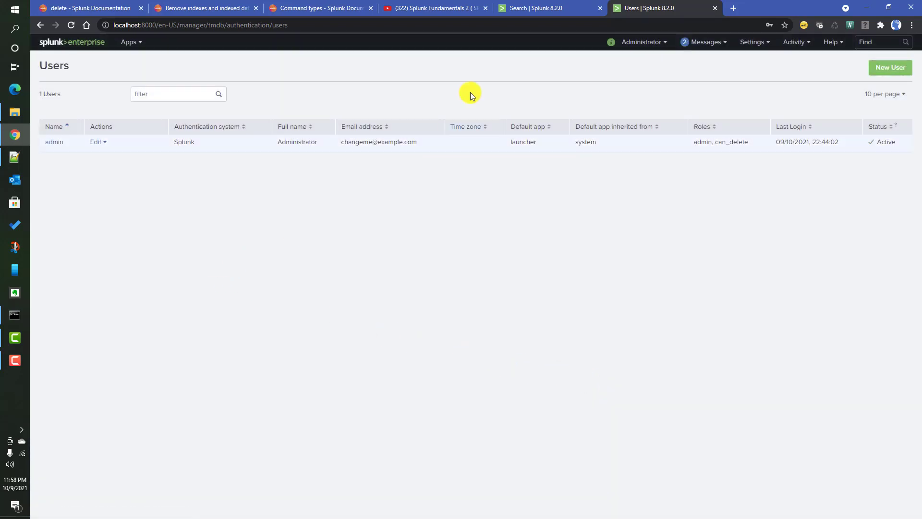
left_click(513, 7)
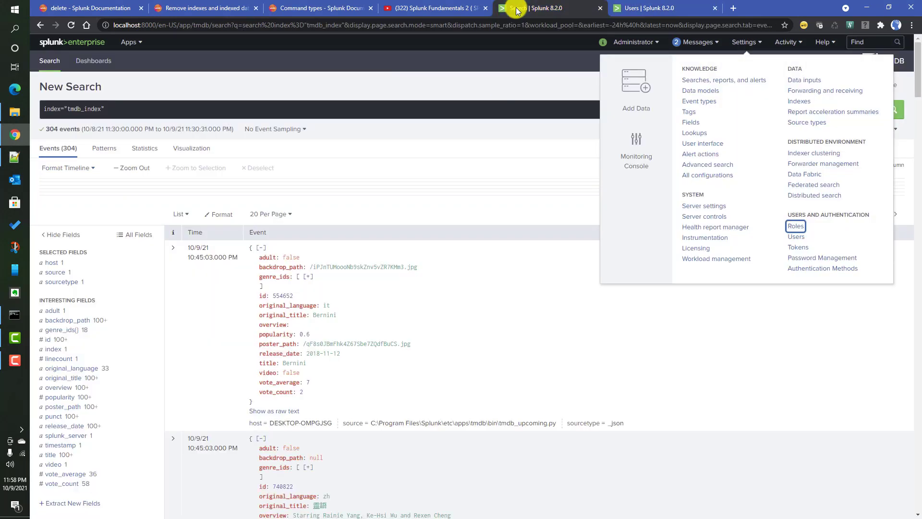
- Add id=18491 from the id field's values to the tmdb_index search, leaving one event
left_click(134, 115)
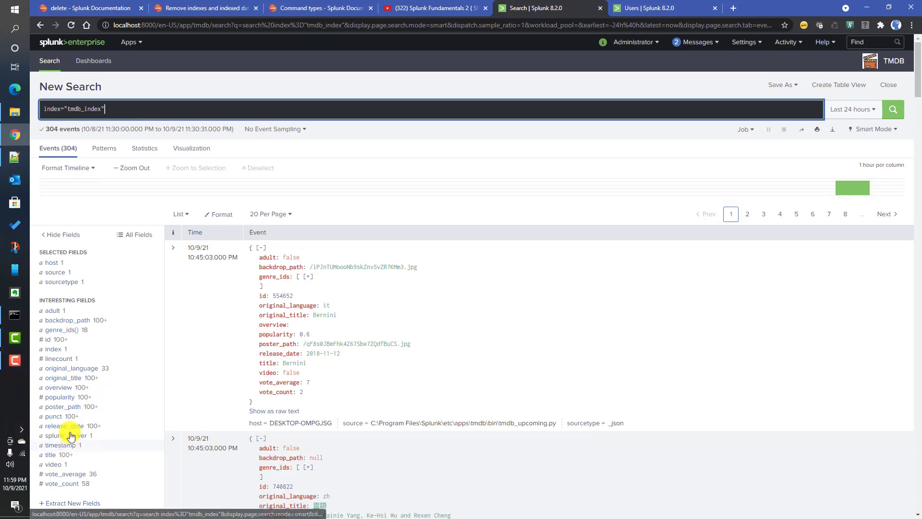
left_click(48, 339)
left_click(185, 339)
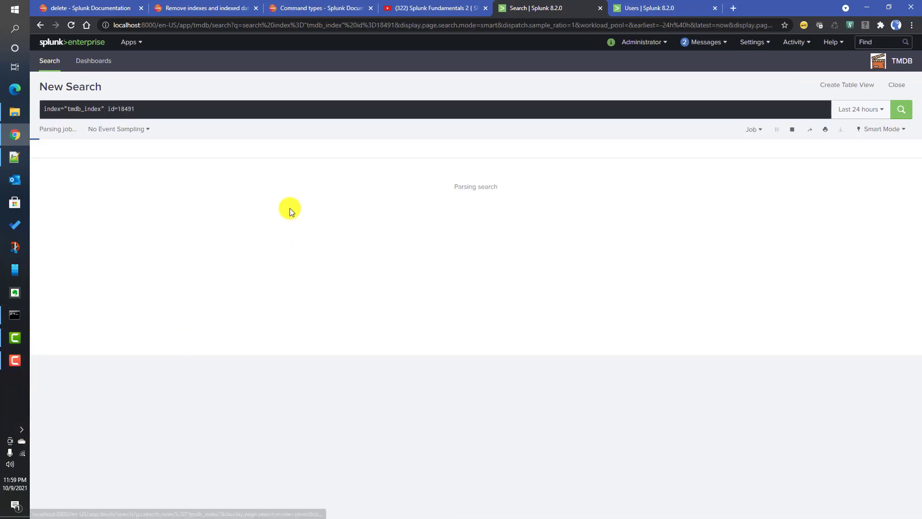
double_click(77, 110)
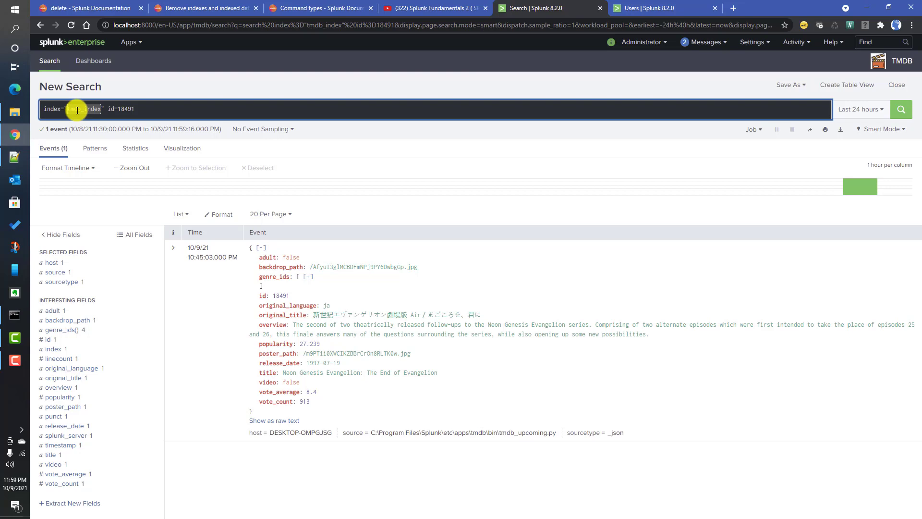
left_click(189, 109)
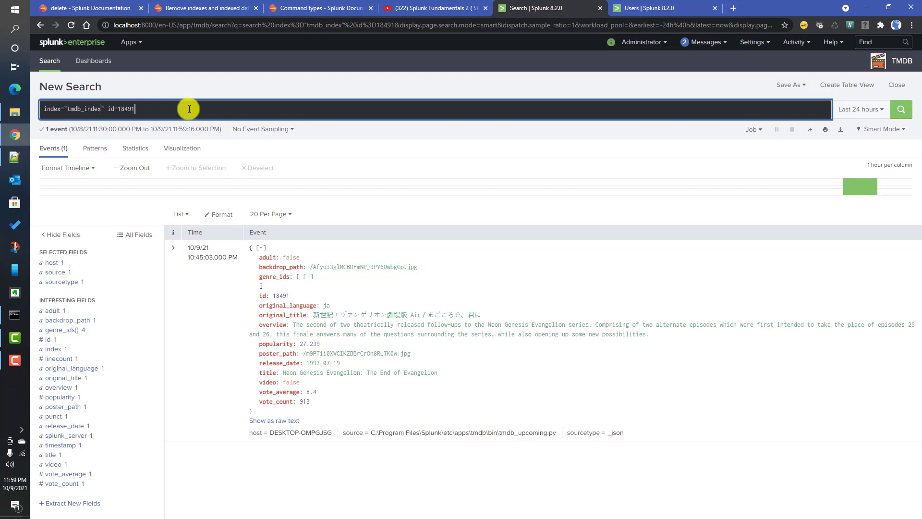
double_click(127, 109)
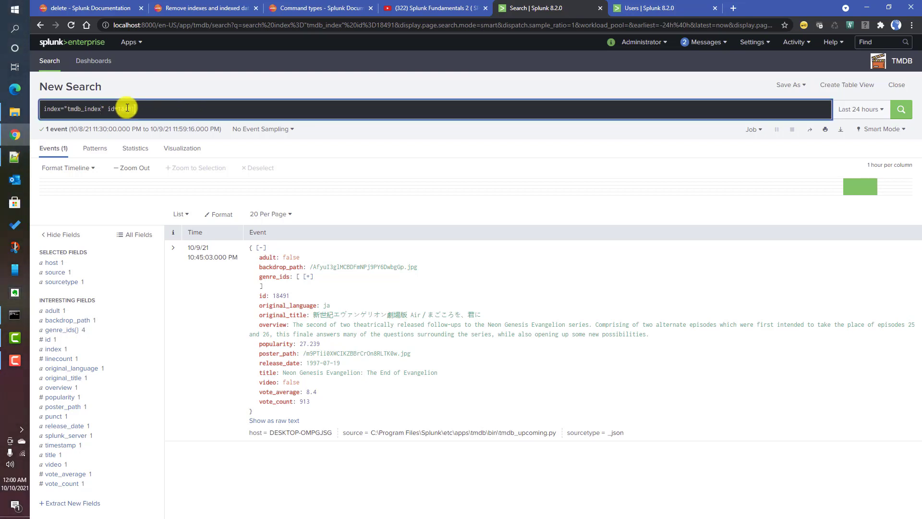
left_click(160, 111)
- Append '| delete' on a second line after the id=18491 filter and run it
key("shift+Return")
type("| ")
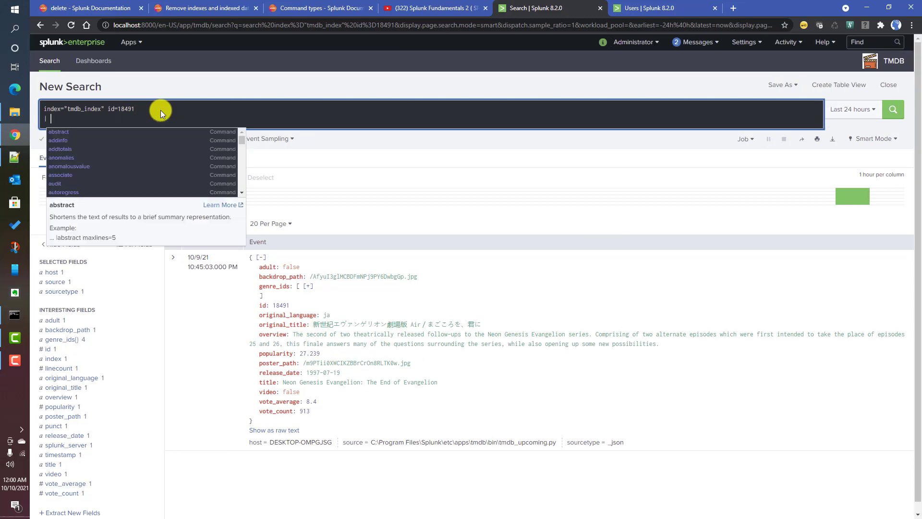
type("delete")
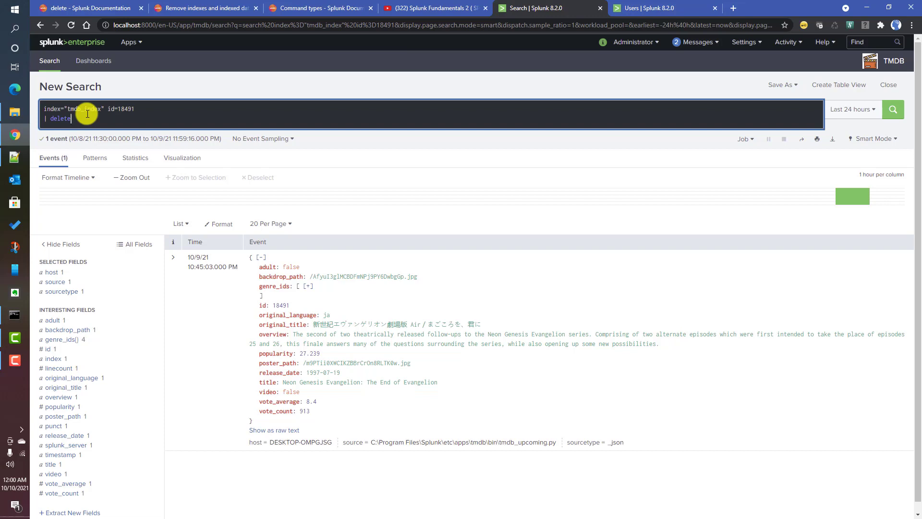
key("Return")
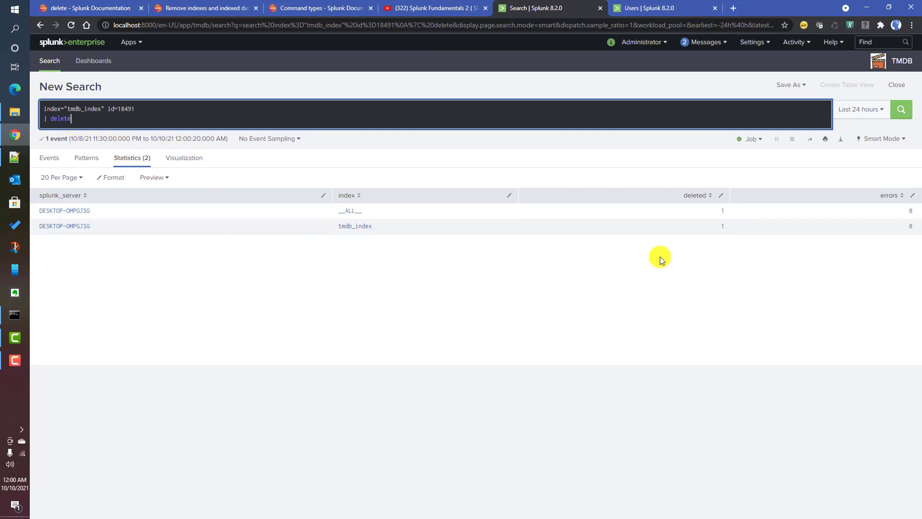
- Remove the '| delete' line and rerun the id=18491 search, now returning 0 events
left_click_drag(82, 117, 33, 118)
key("BackSpace")
key("BackSpace")
key("Return")
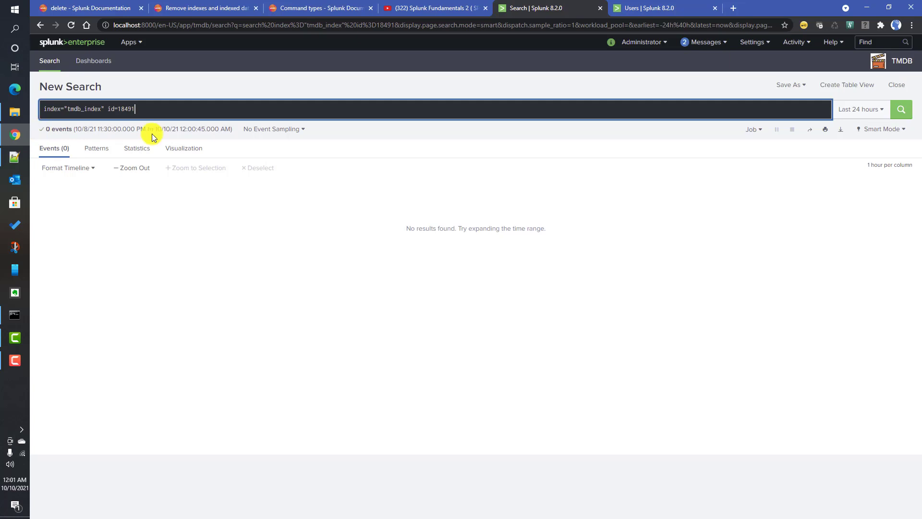
- Open the Settings Indexes page in a new browser tab
left_click(751, 47)
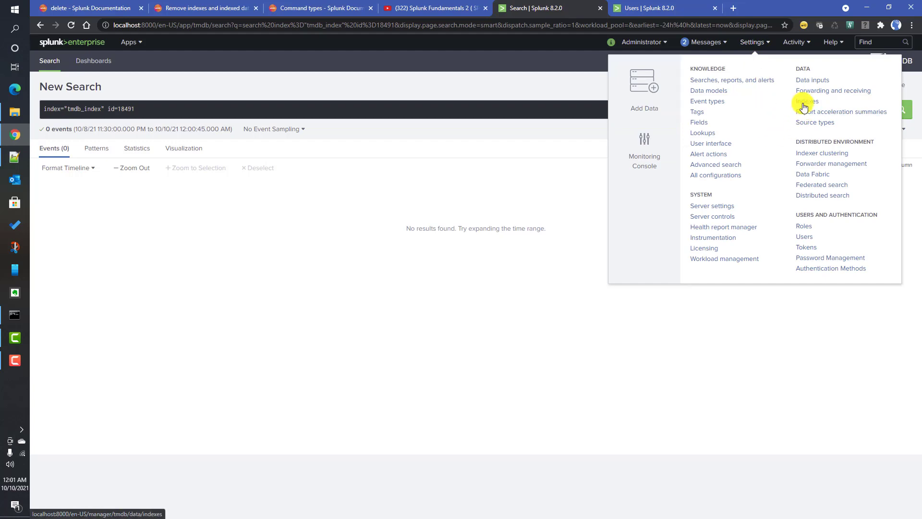
right_click(824, 109)
left_click(825, 112)
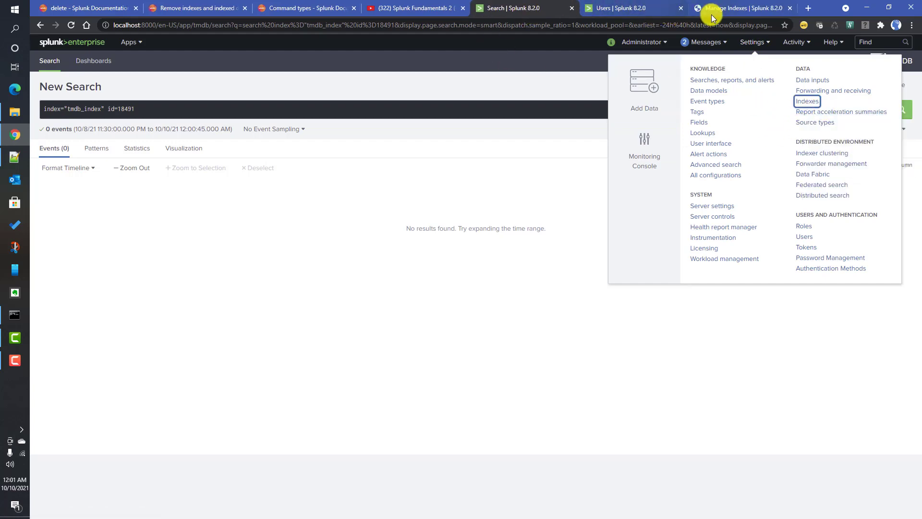
left_click(717, 15)
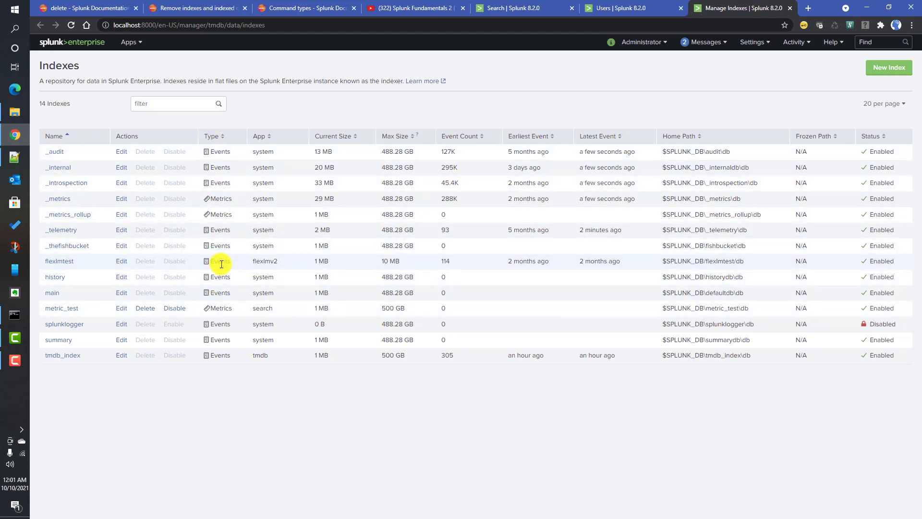
- Inspect the index types (_audit Events, _metrics Metrics), then go back to the search tab
double_click(223, 197)
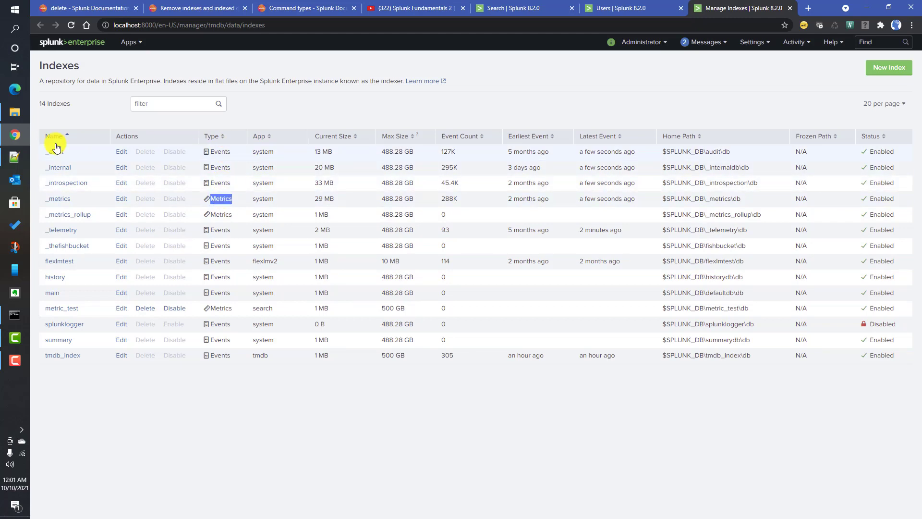
left_click(221, 152)
double_click(222, 152)
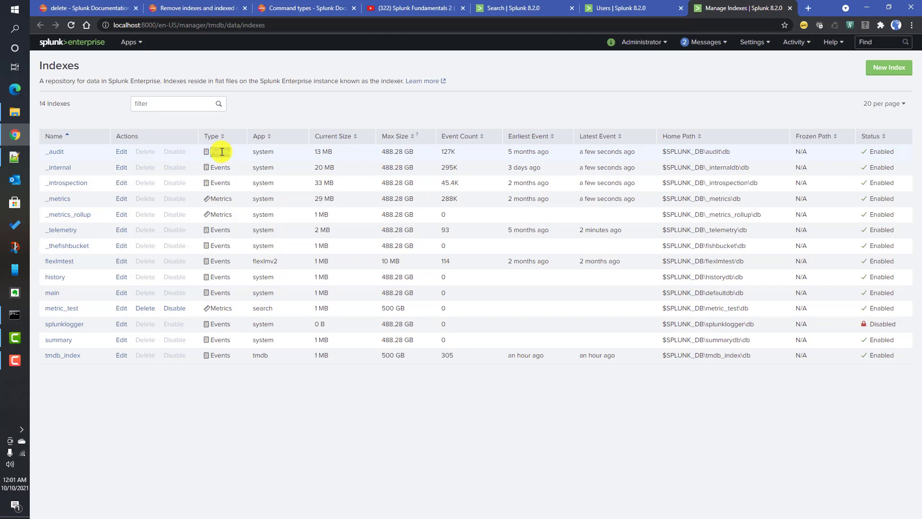
double_click(222, 199)
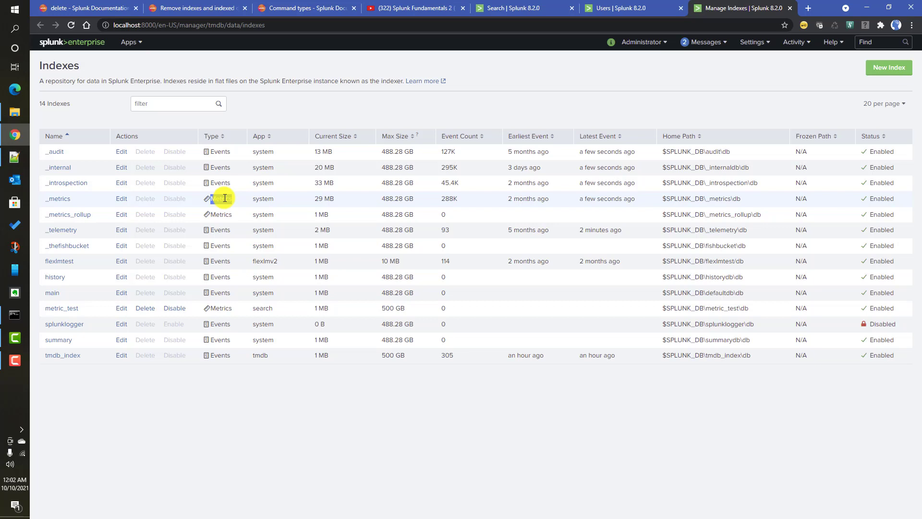
left_click(509, 8)
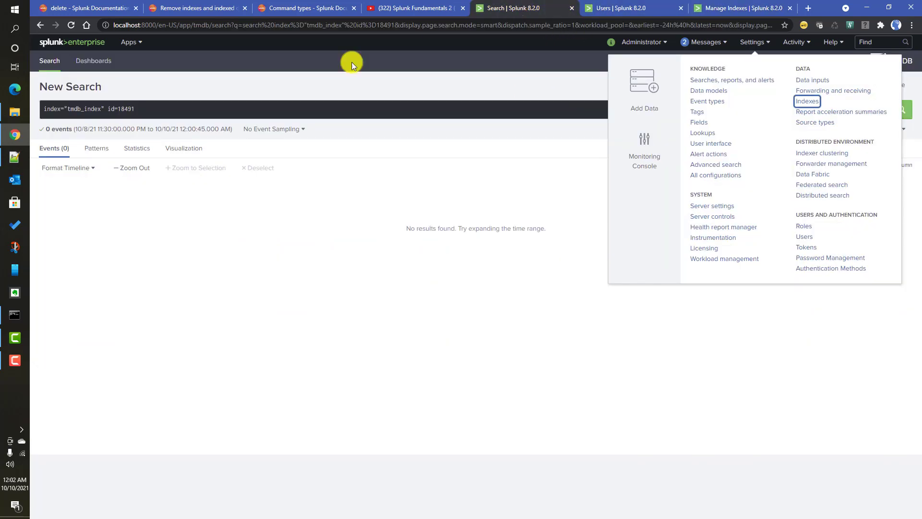
- Dismiss the Settings menu and switch to the YouTube Splunk Fundamentals 2 playlist
left_click(160, 113)
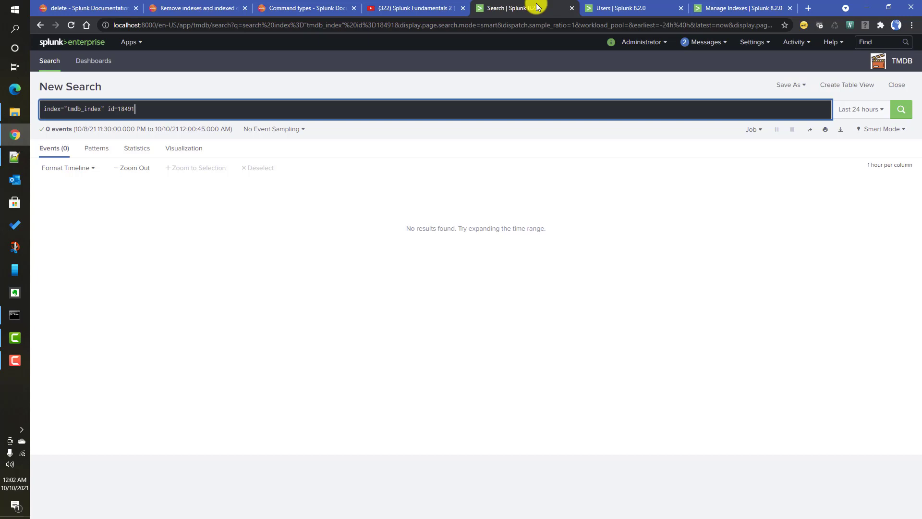
left_click(398, 8)
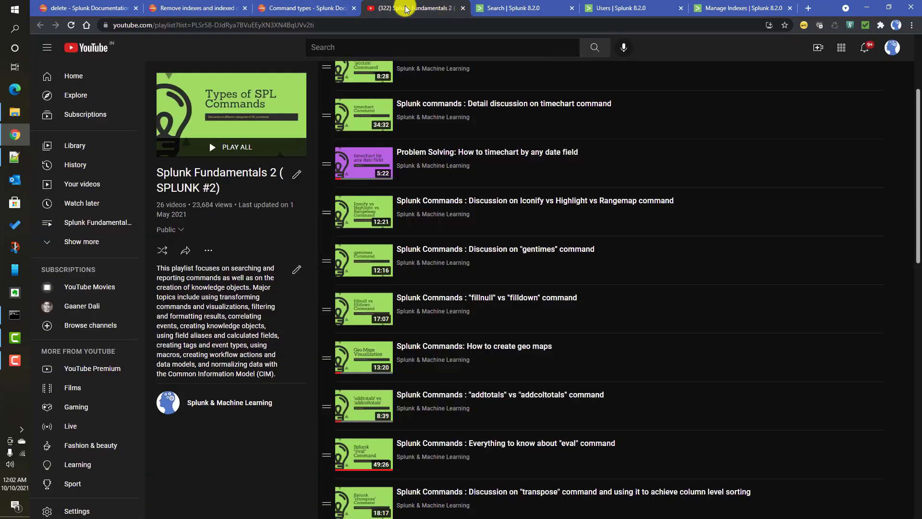
- Scroll the playlist to the top, showing 'Splunk : Different categories of SPL commands'
scroll(530, 361, "up", 3)
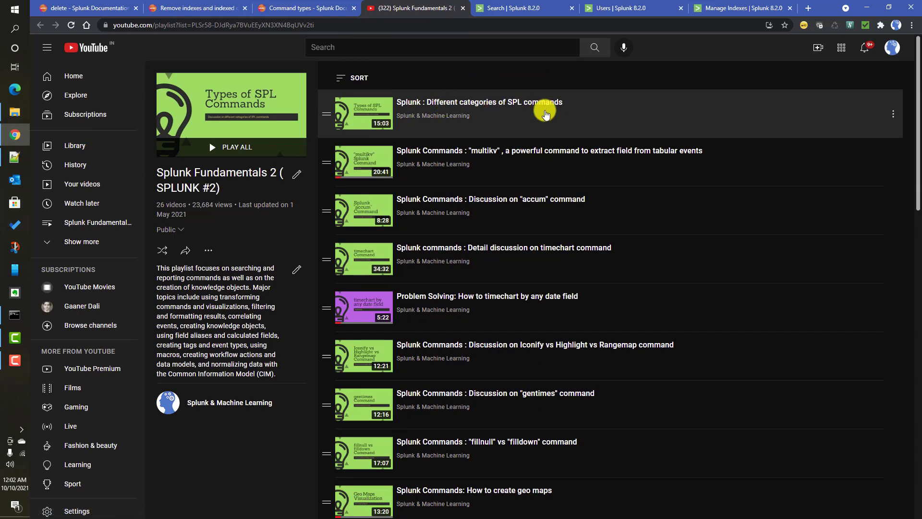
- Read the Command types documentation on distributable streaming commands, then go back to the Splunk search
left_click(317, 9)
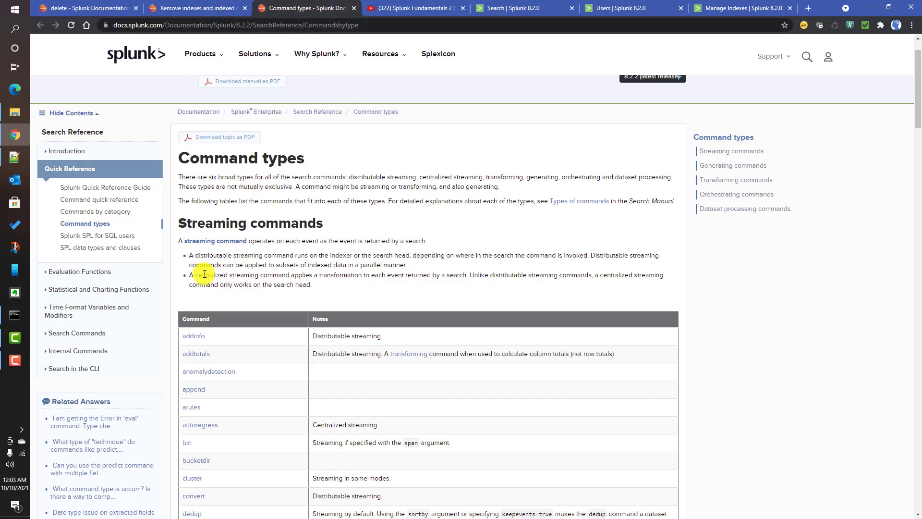
left_click_drag(196, 256, 262, 264)
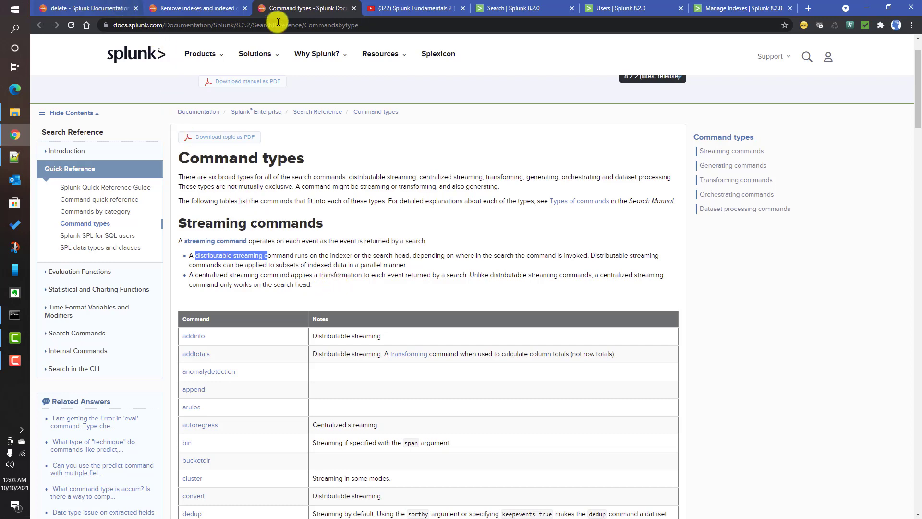
left_click(506, 8)
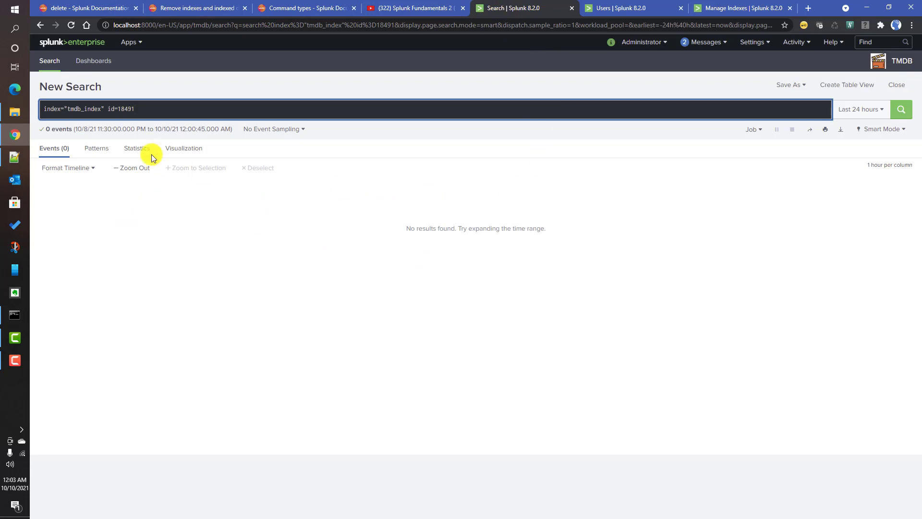
- Drop the id=18491 filter, search all of index="tmdb_index", then add '| HEAD 10' and rerun
left_click_drag(106, 109, 180, 113)
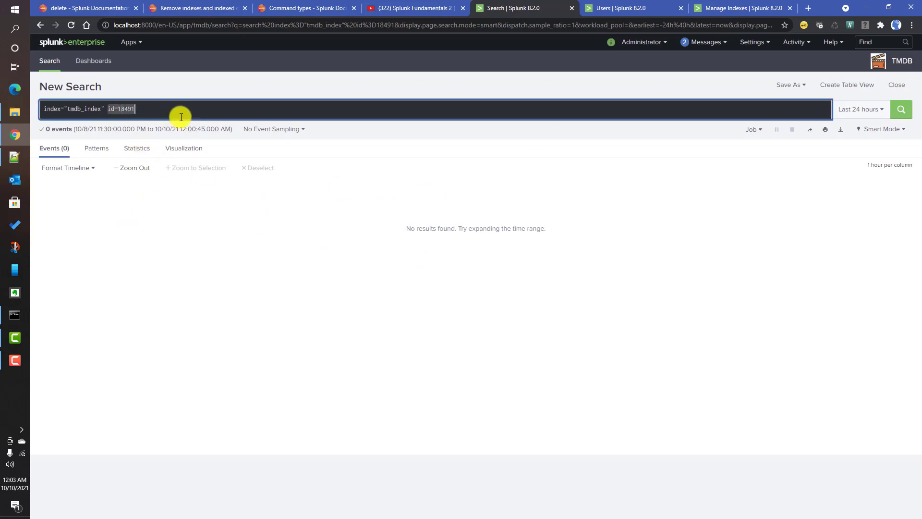
key("BackSpace")
key("Return")
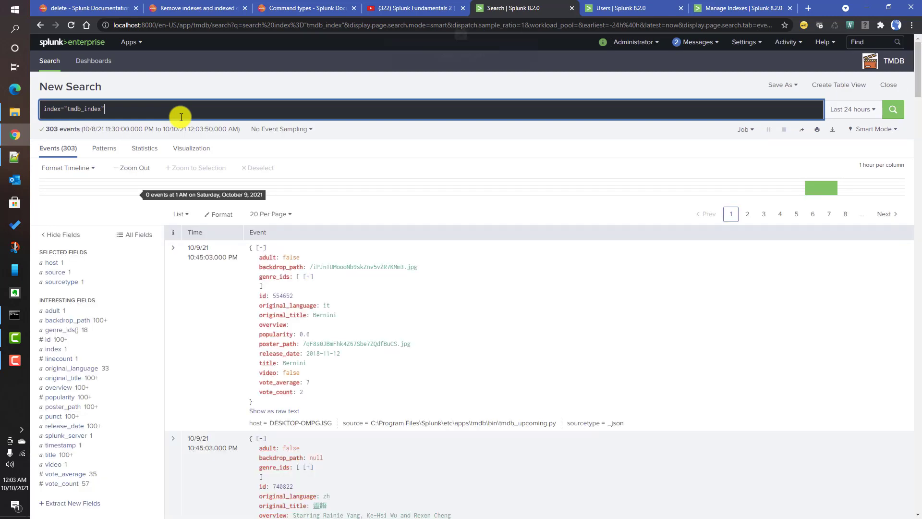
key("Caps_Lock")
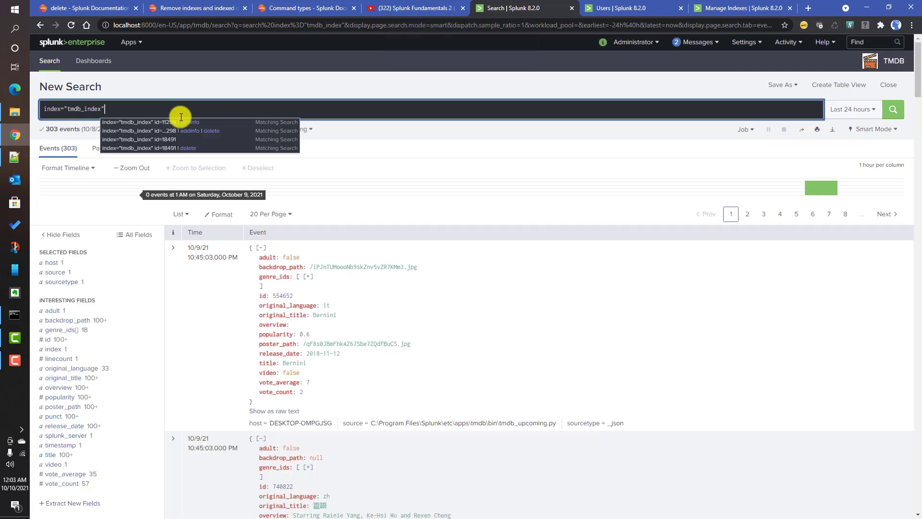
key("shift+Return")
type("| ")
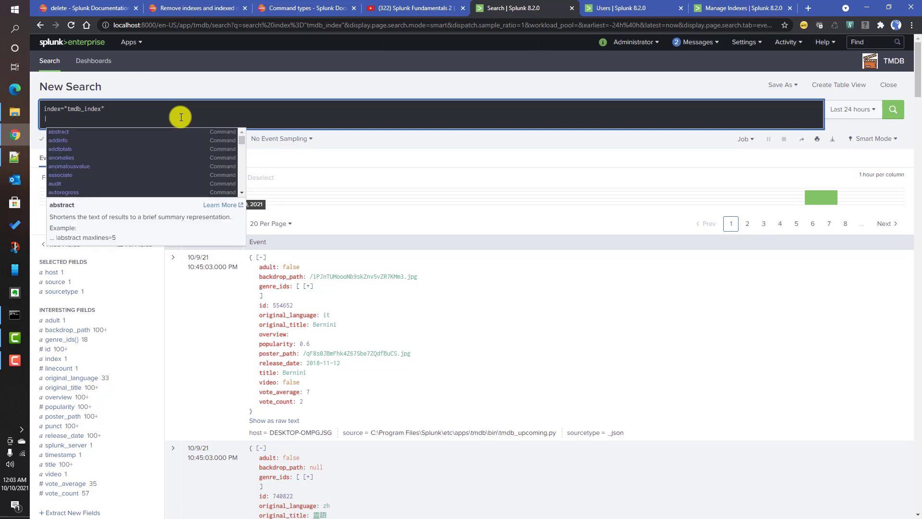
type("HEAD 10")
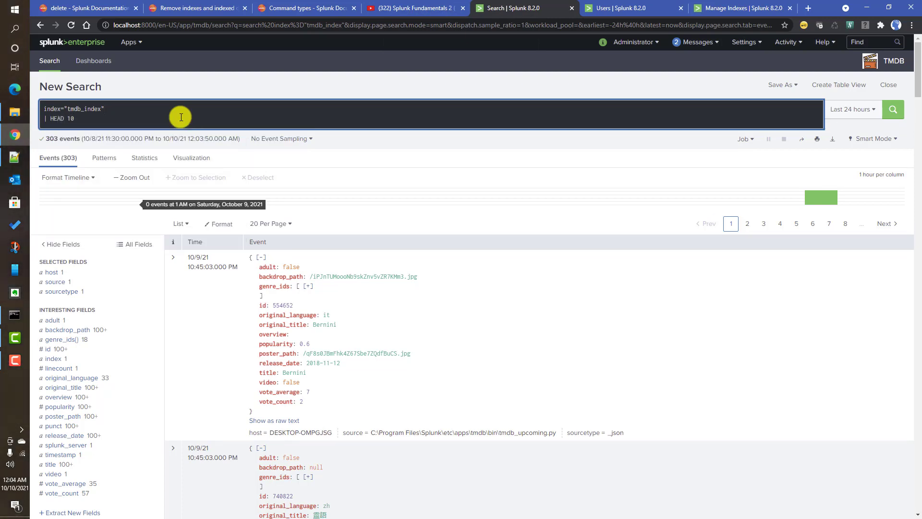
key("Return")
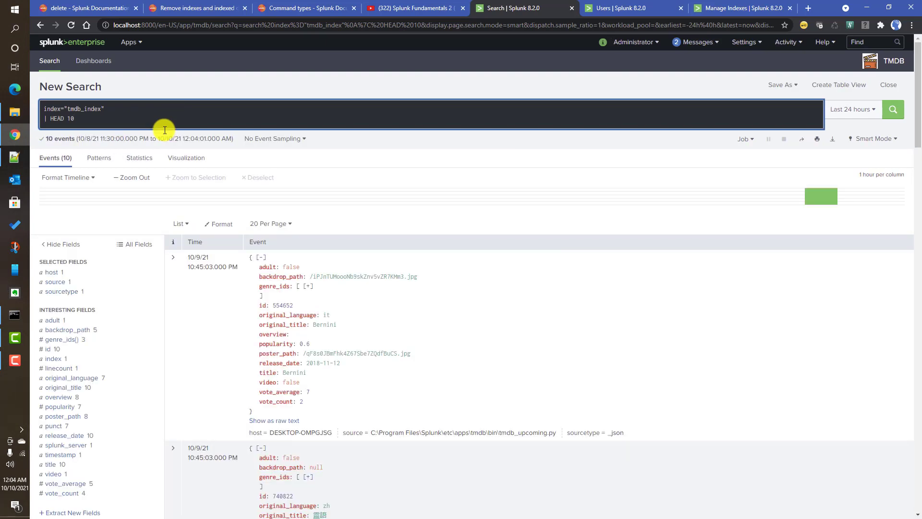
- Append '| delete' on a new line and run it against the first 10 events
key("Caps_Lock")
type("\\")
key("BackSpace")
key("shift+Return")
type("| delet")
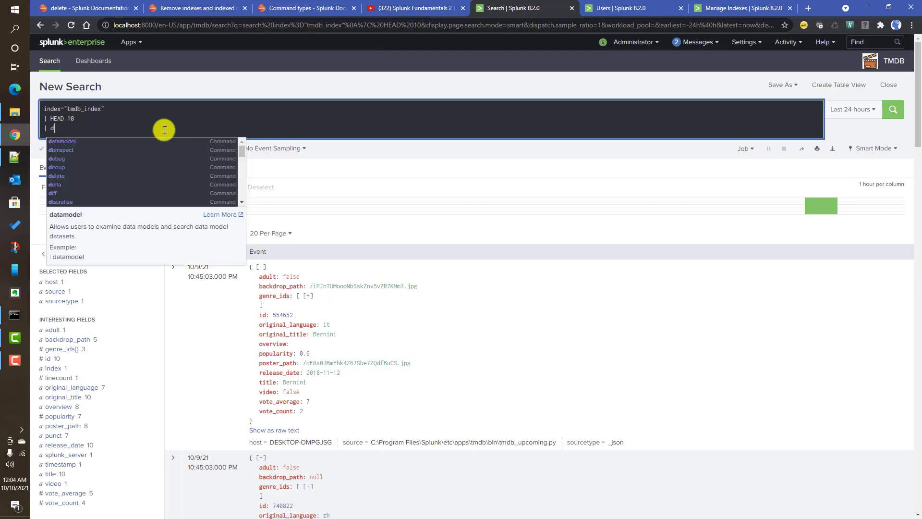
type("e")
key("Return")
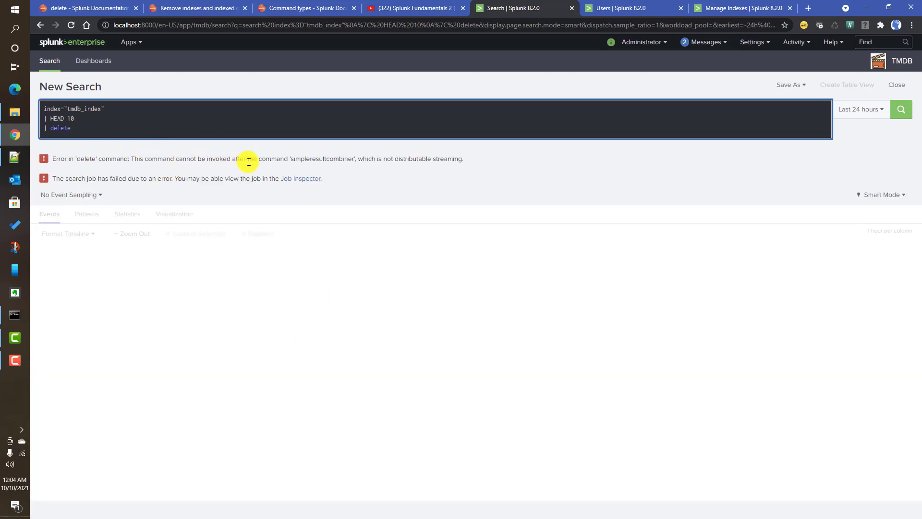
- Change HEAD to lowercase 'head 10' and rerun the delete search, which still hits the simpleresultcombiner error
left_click_drag(289, 159, 476, 162)
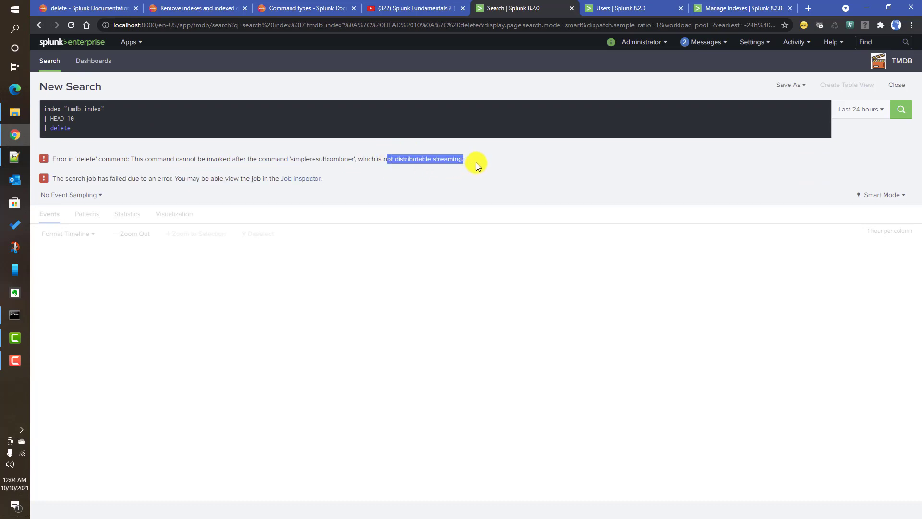
left_click(59, 120)
key("Caps_Lock")
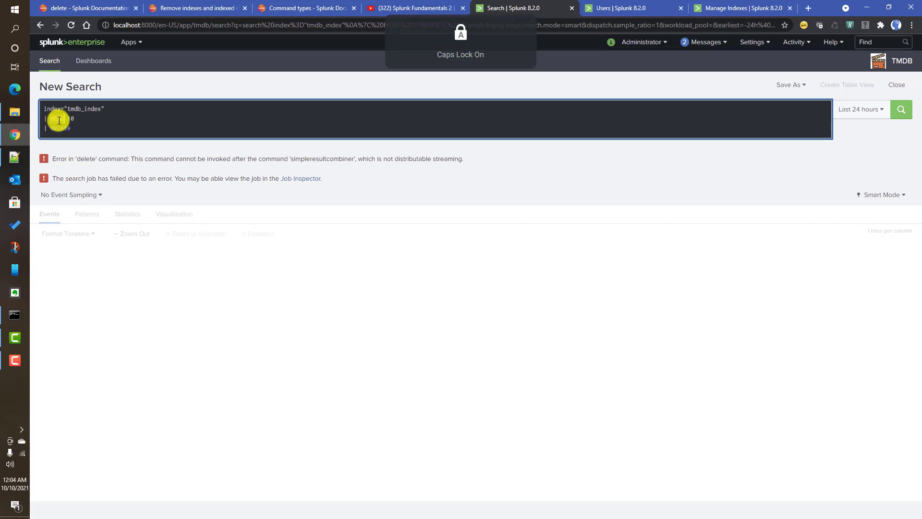
type("head")
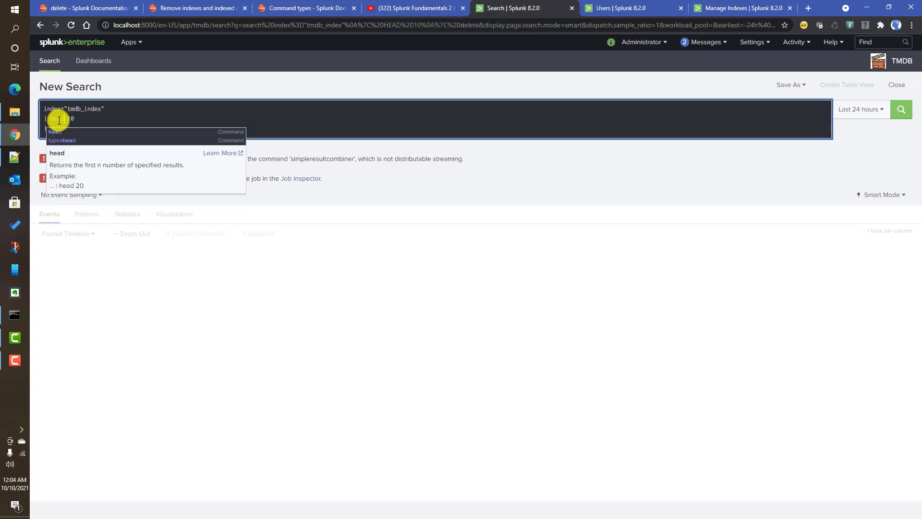
key("Return")
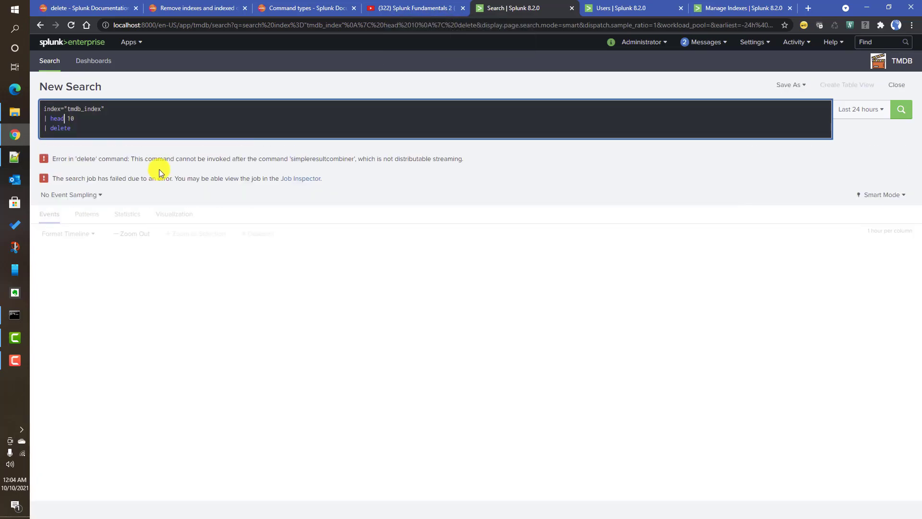
left_click(55, 118)
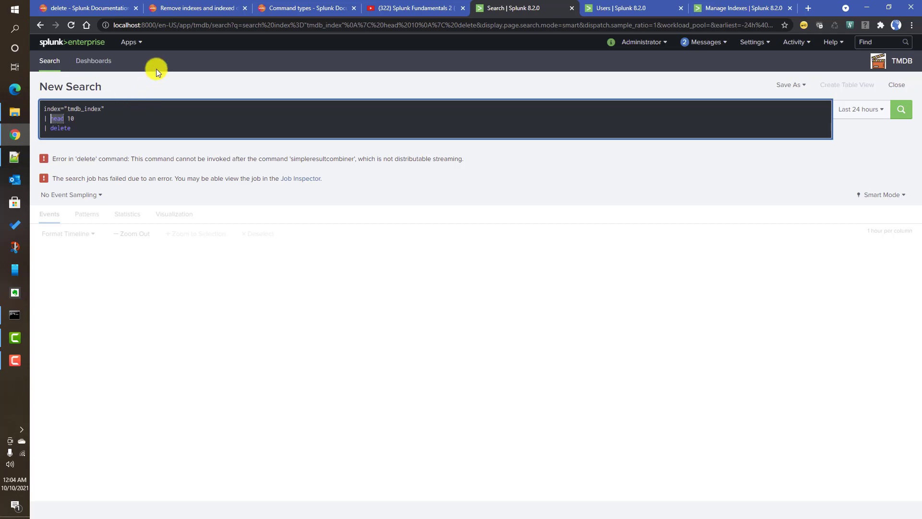
- Look up addinfo's Distributable status in the documentation's command types table
left_click(304, 8)
scroll(428, 411, "down", 4)
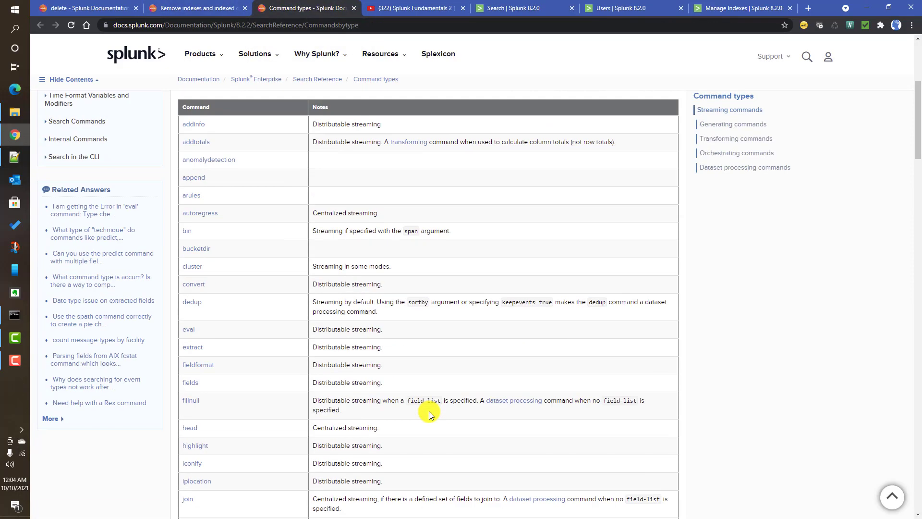
scroll(428, 410, "up", 2)
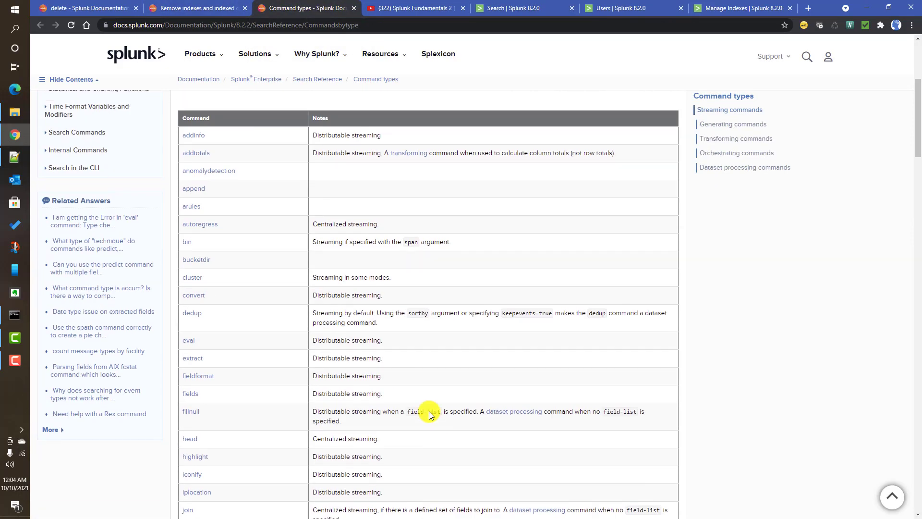
scroll(428, 411, "down", 2)
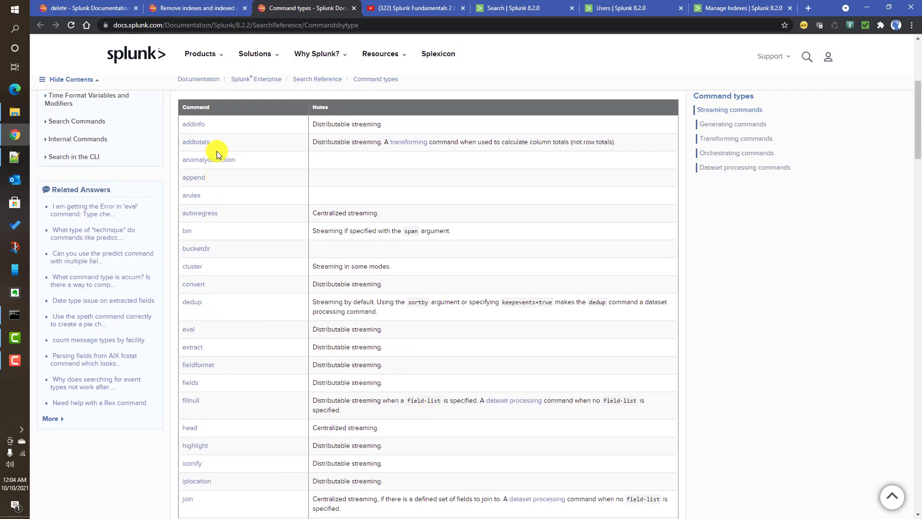
double_click(340, 126)
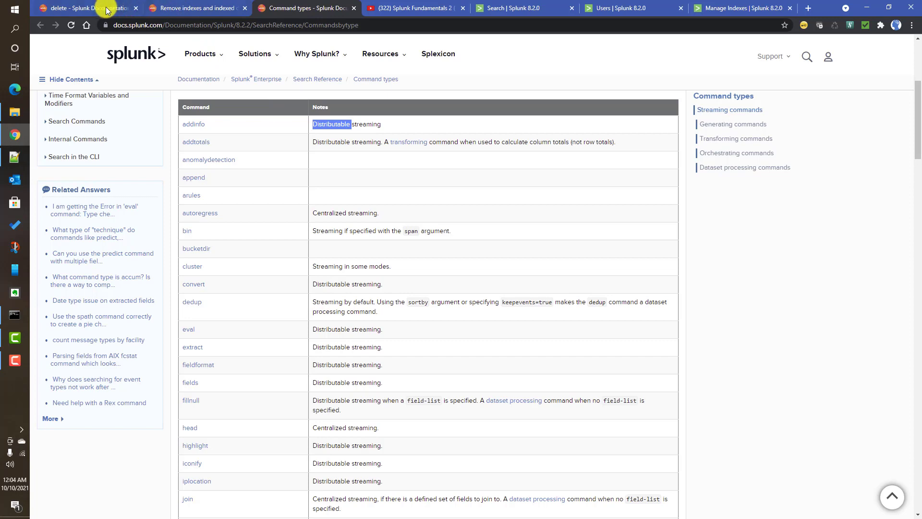
- Cut the query back to index="tmdb_index" (303 events) and start a '| add' line
left_click(509, 8)
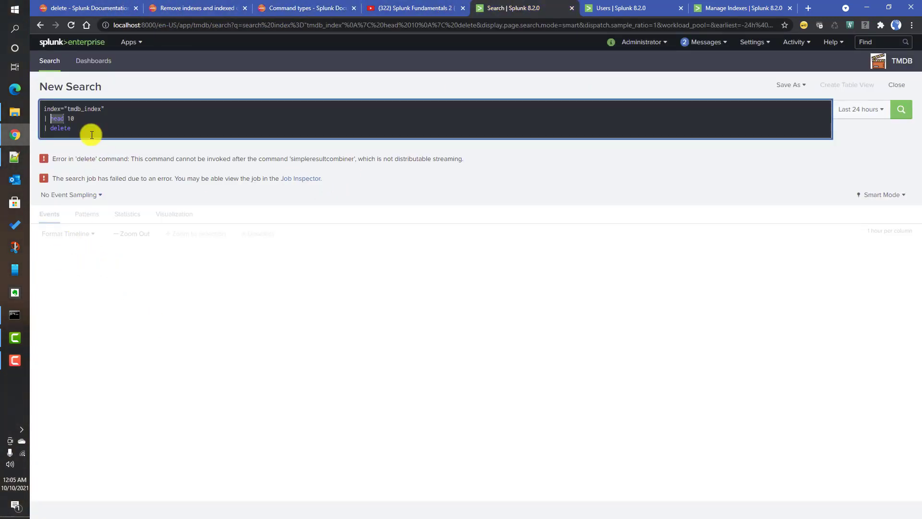
left_click_drag(91, 133, 38, 116)
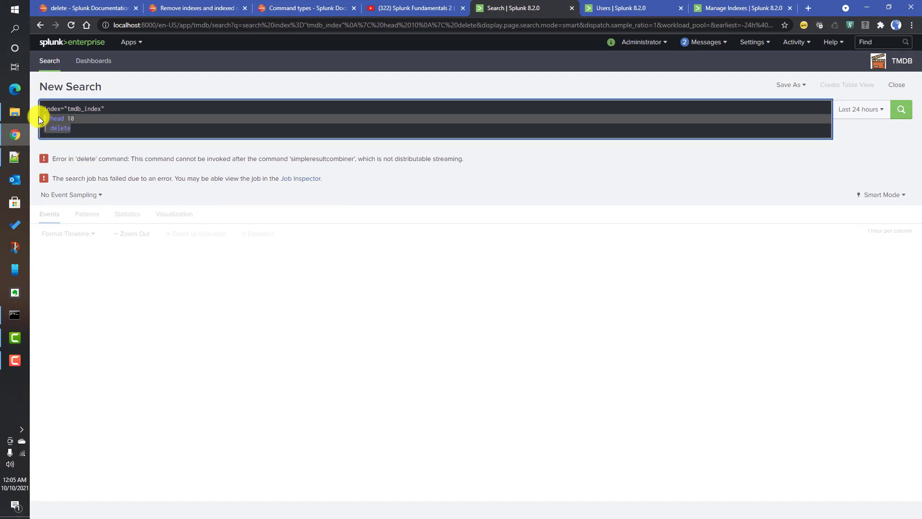
key("BackSpace")
key("Return")
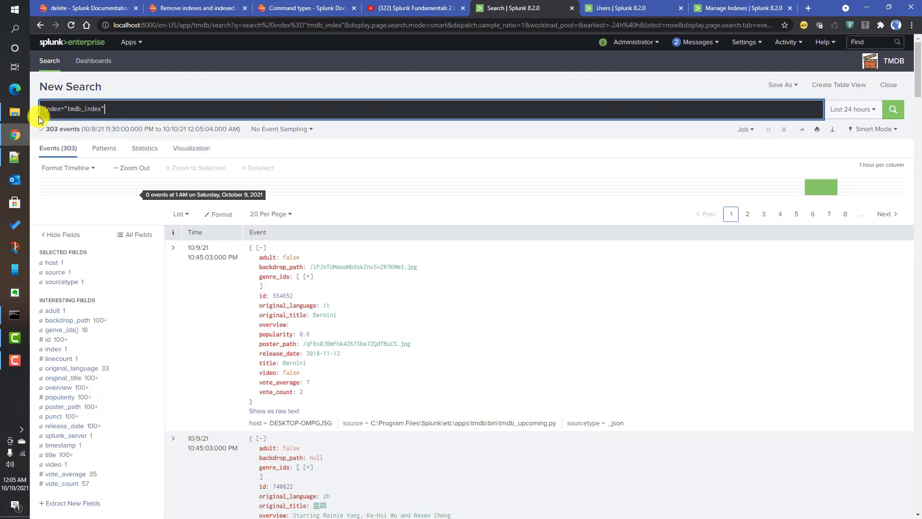
key("shift+Return")
type("| add")
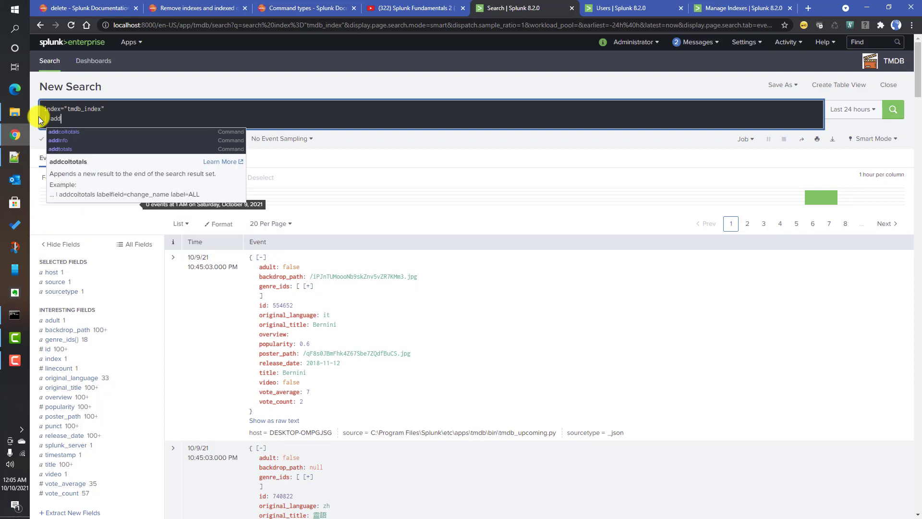
- Discard the '| add' line and filter the search to id=21484 from the id field values
key("Down")
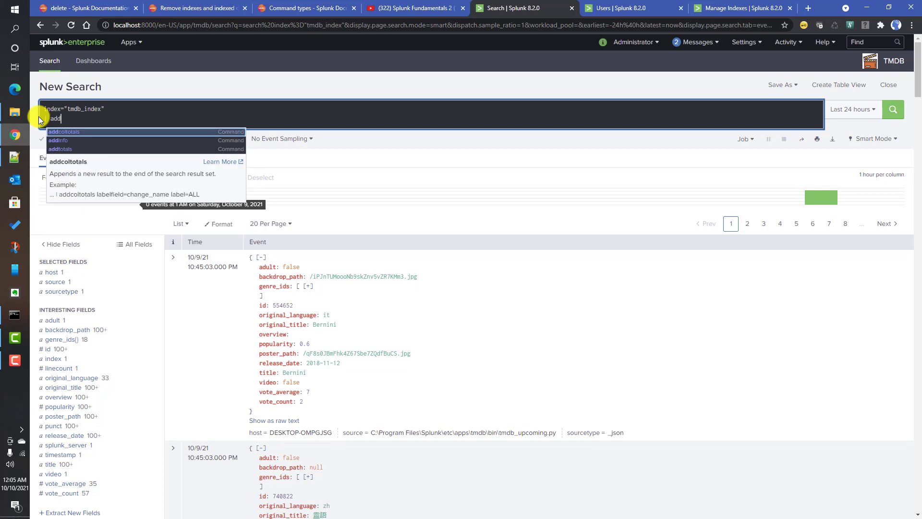
key("BackSpace")
key("BackSpace")
key("BackSpace")
key("BackSpace")
key("BackSpace")
key("BackSpace")
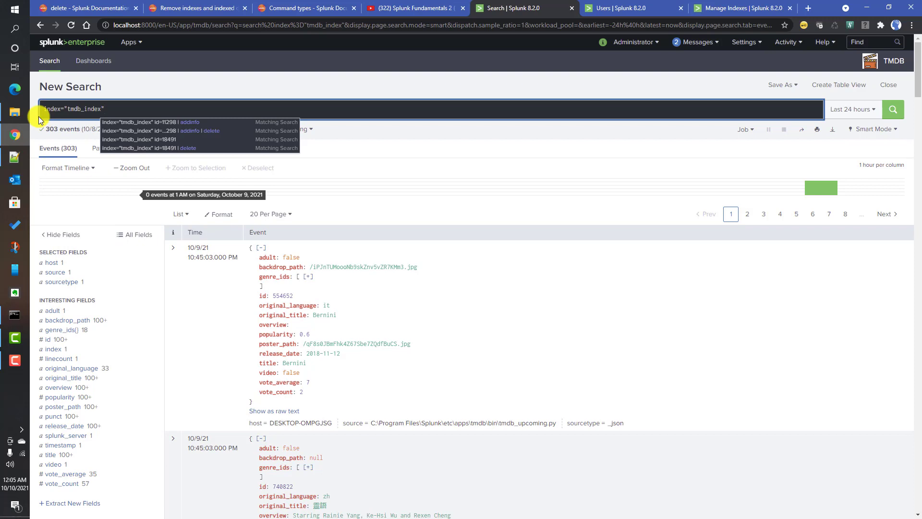
left_click(47, 339)
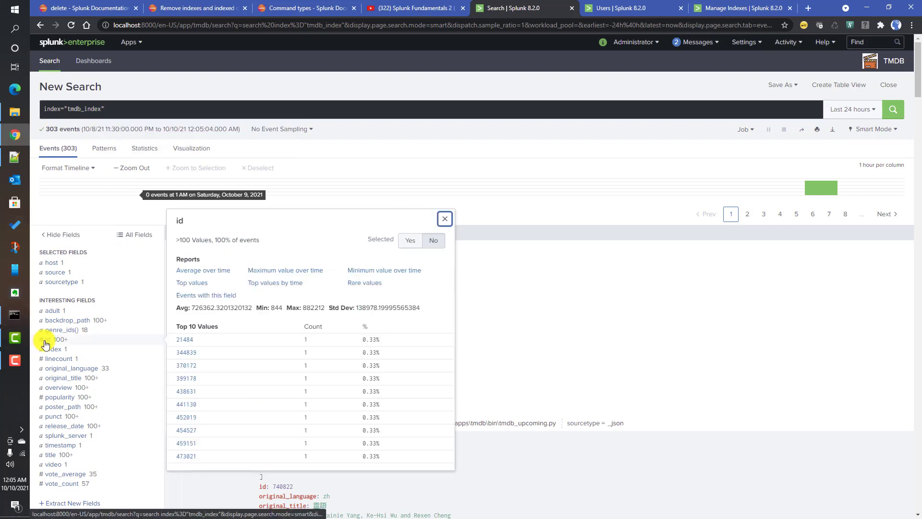
left_click(186, 340)
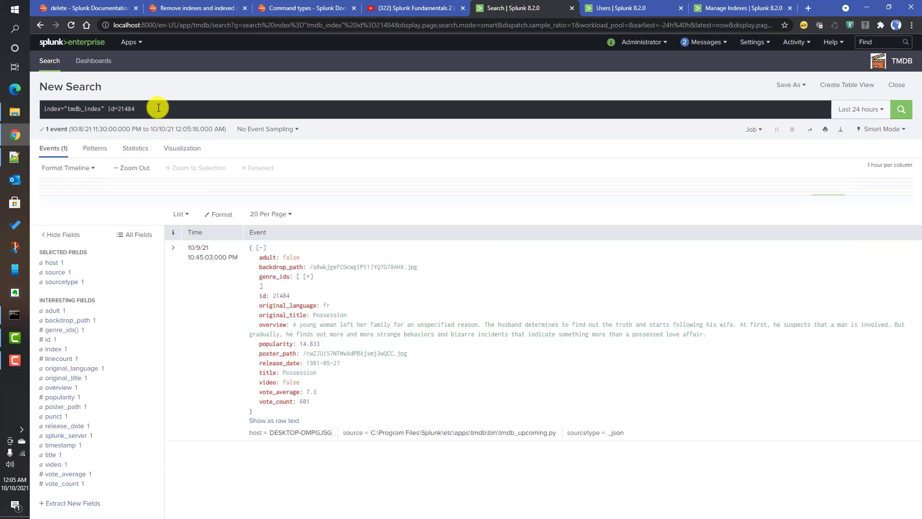
left_click(158, 108)
- Append '| addinfo' to the id=21484 search and inspect the new info_max_time field values
type("|")
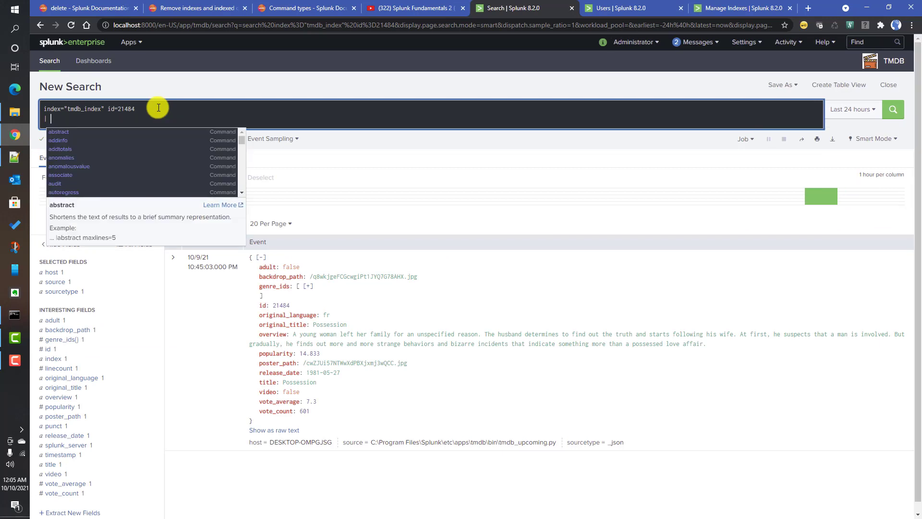
key("Down")
key("Down")
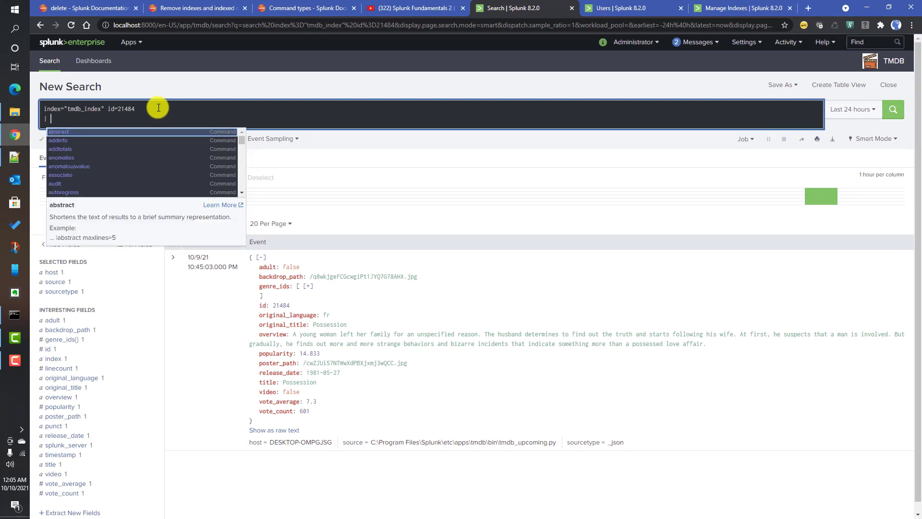
key("Return")
key("Return")
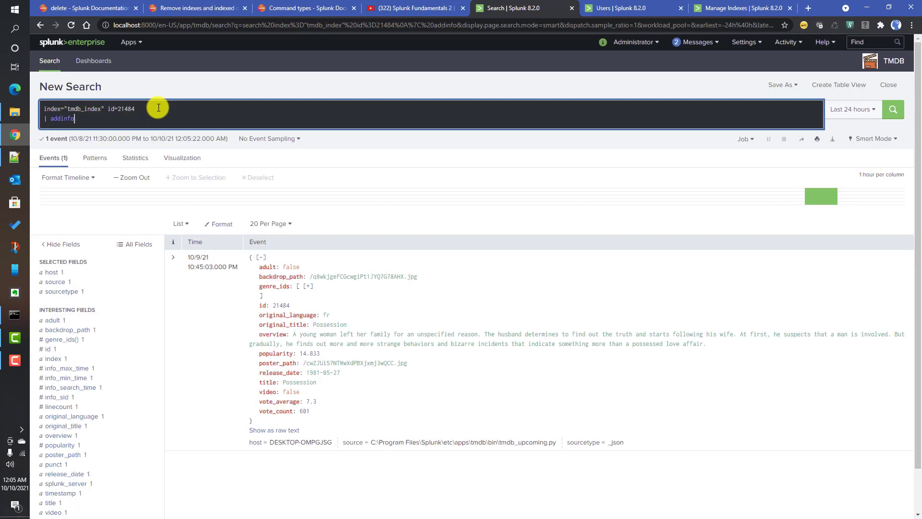
scroll(131, 390, "down", 1)
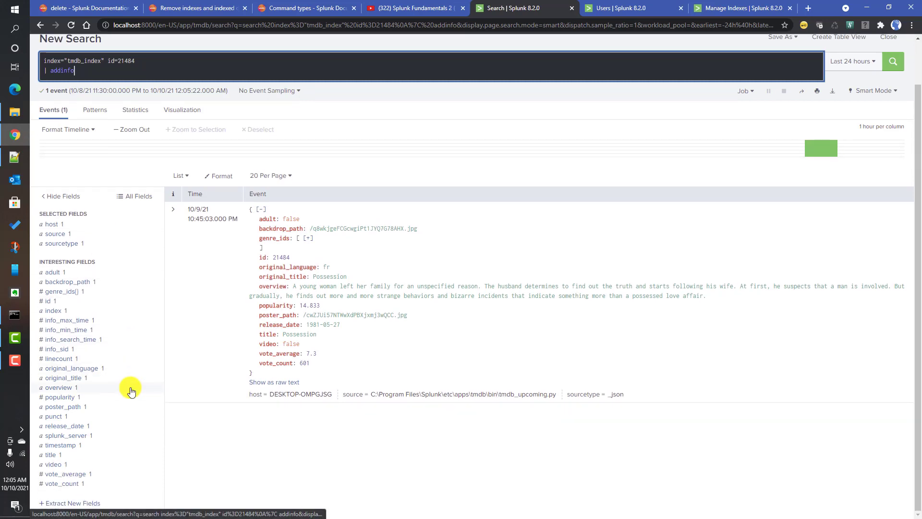
left_click(67, 320)
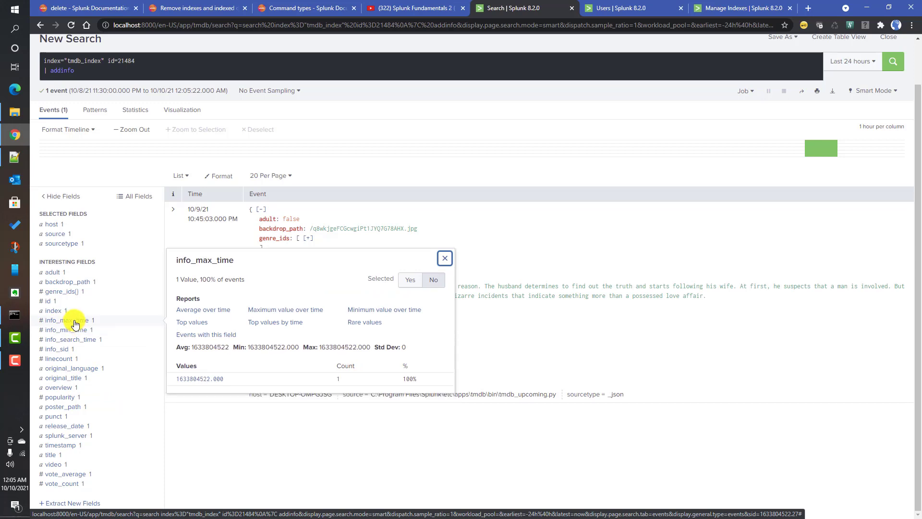
scroll(112, 250, "up", 1)
left_click(104, 115)
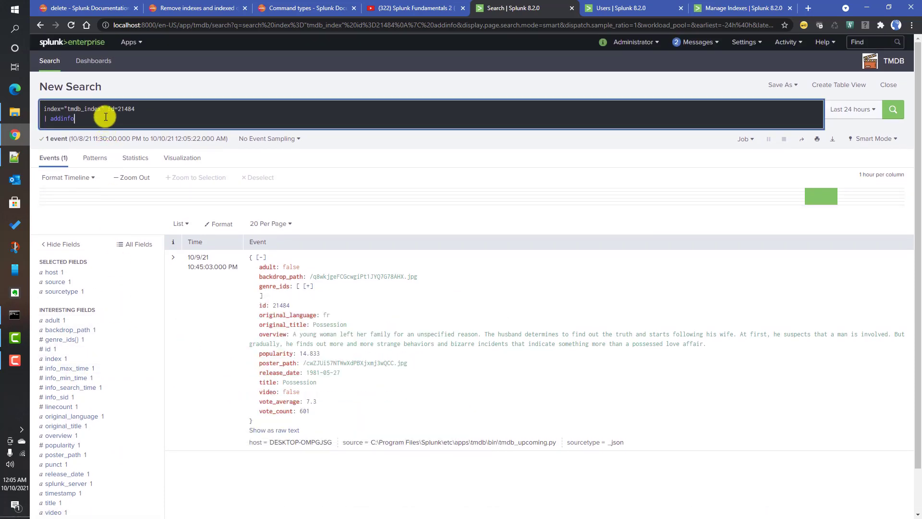
double_click(62, 119)
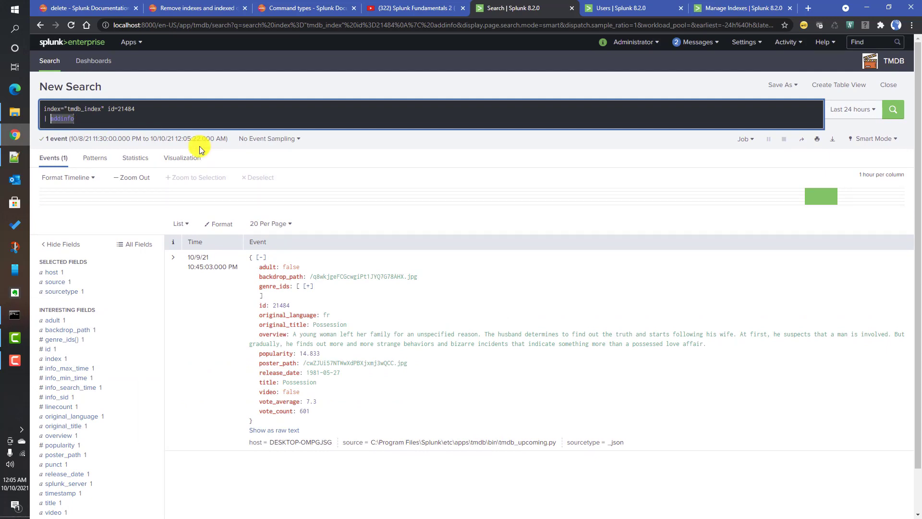
- Add '| delete' after addinfo to erase event 21484, then bring up the administrator Command Prompt
key("Up")
key("Down")
key("shift+Return")
type("| delete")
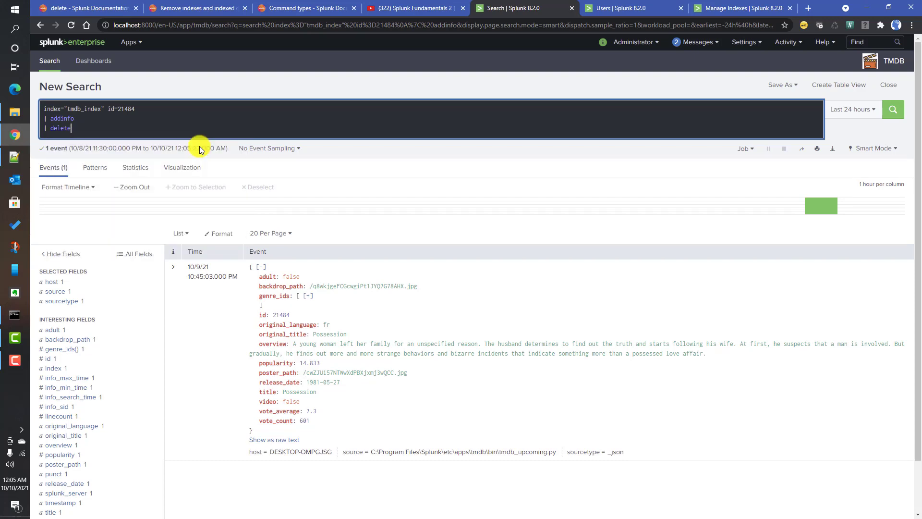
key("Return")
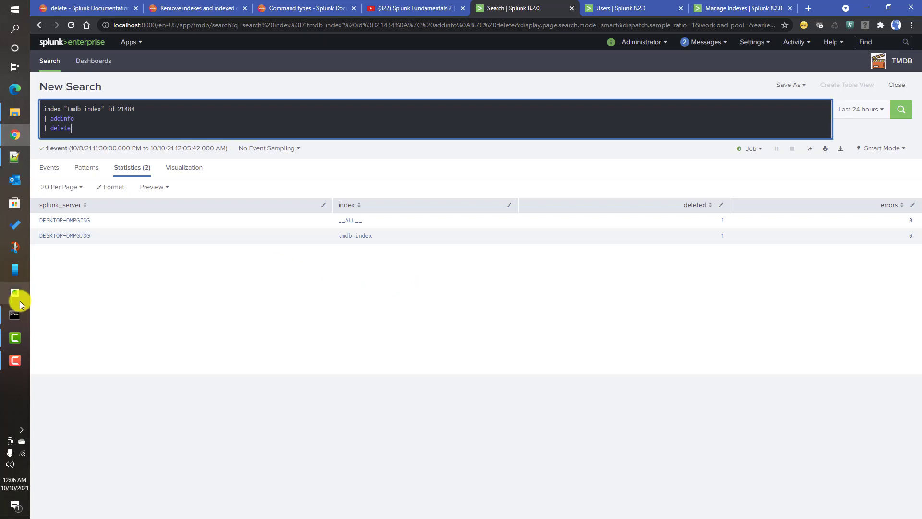
left_click(14, 316)
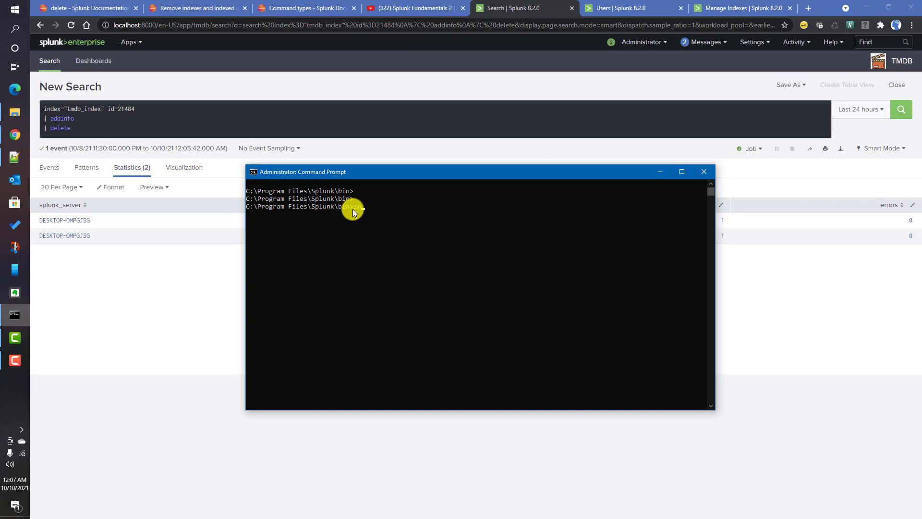
- Stop Splunk with 'splunk stop', then enter 'splunk clean eventdata -index tmdb_index' without running it
type("stop")
key("Return")
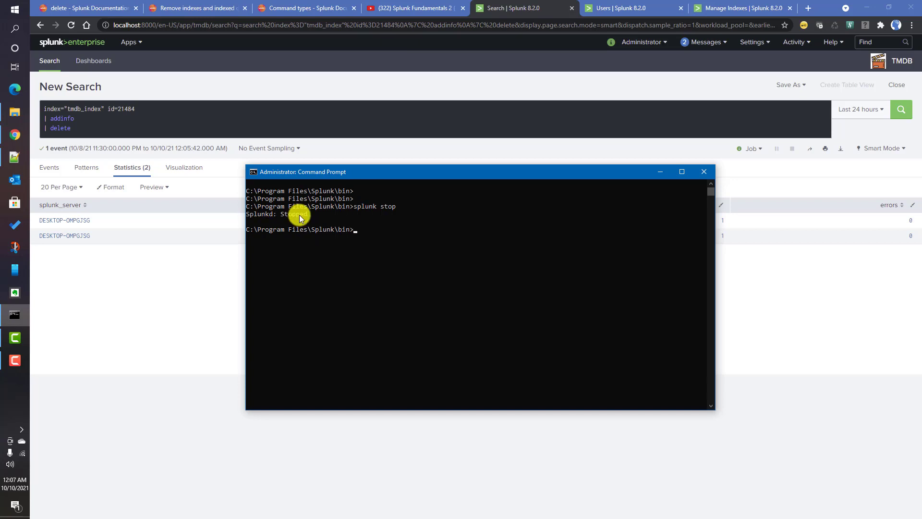
type("splunk clean eventdata")
type("-index t")
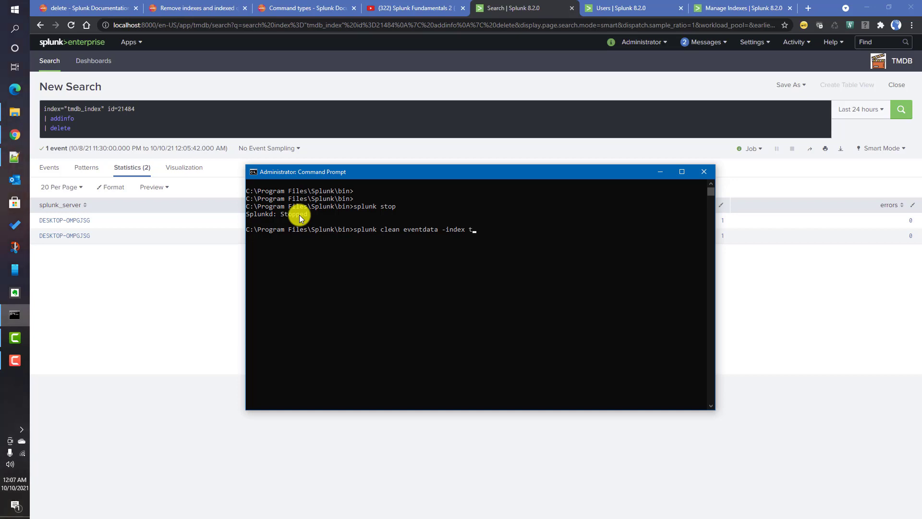
type("mdb_index")
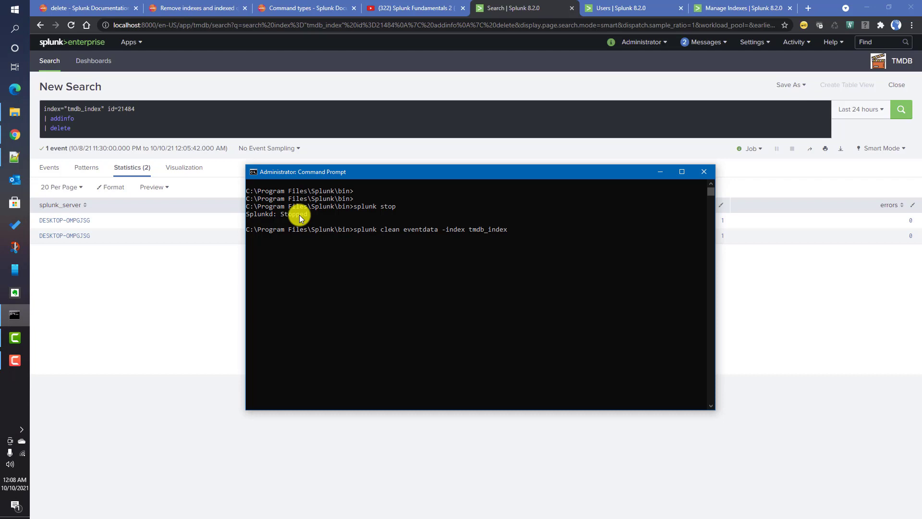
- Run the tmdb_index clean, confirm erasing with y, and restart with 'splunk start'
key("Return")
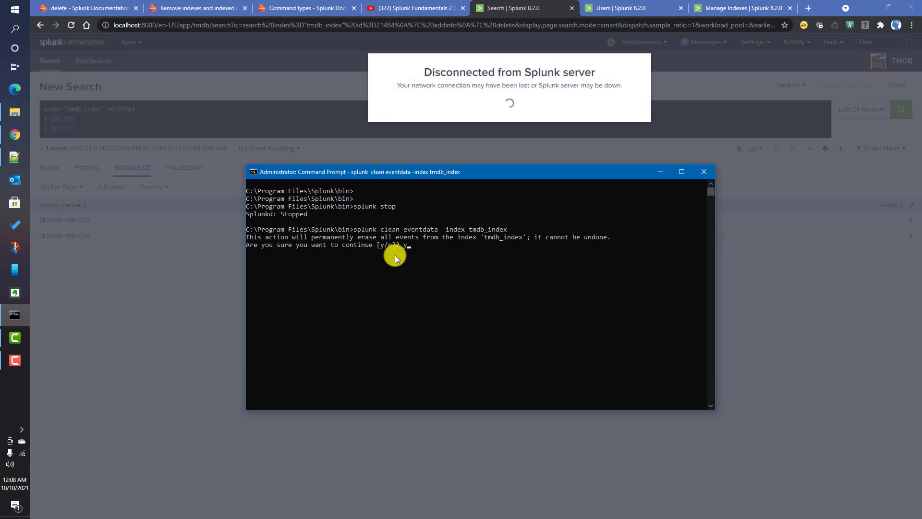
key("Return")
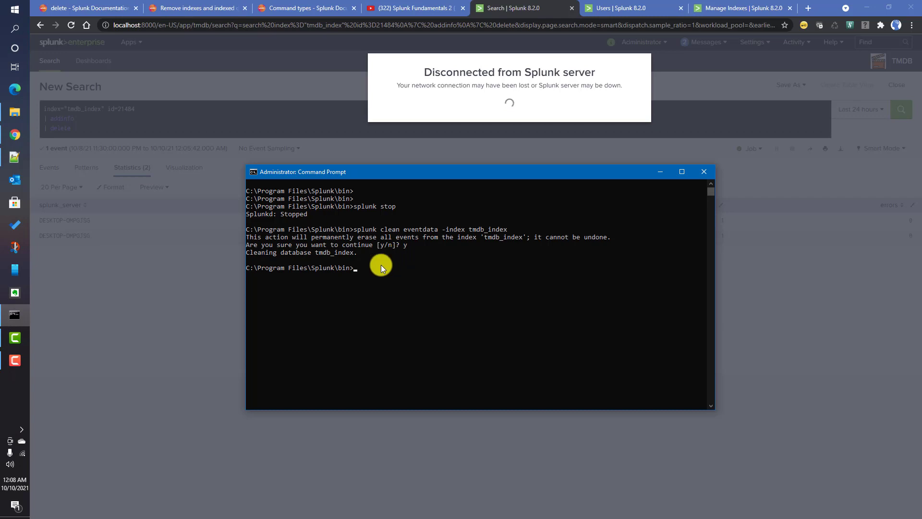
key("Up")
key("Up")
key("BackSpace")
key("BackSpace")
type("art")
key("Return")
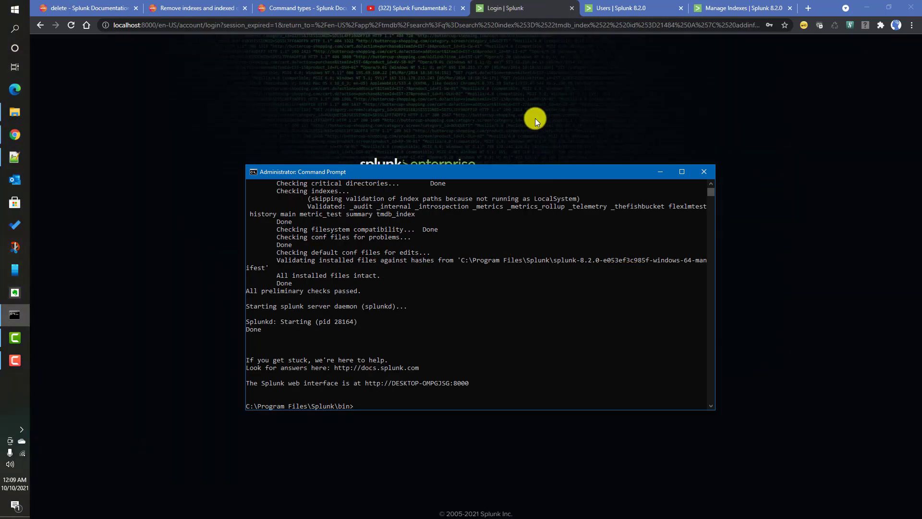
left_click(534, 120)
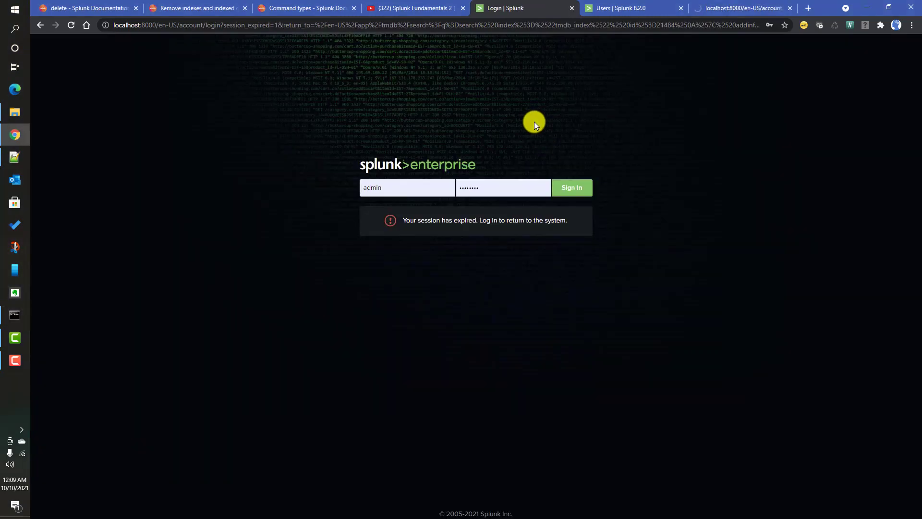
- Sign in again and search only index="tmdb_index" over All time, confirming 0 events
left_click(572, 193)
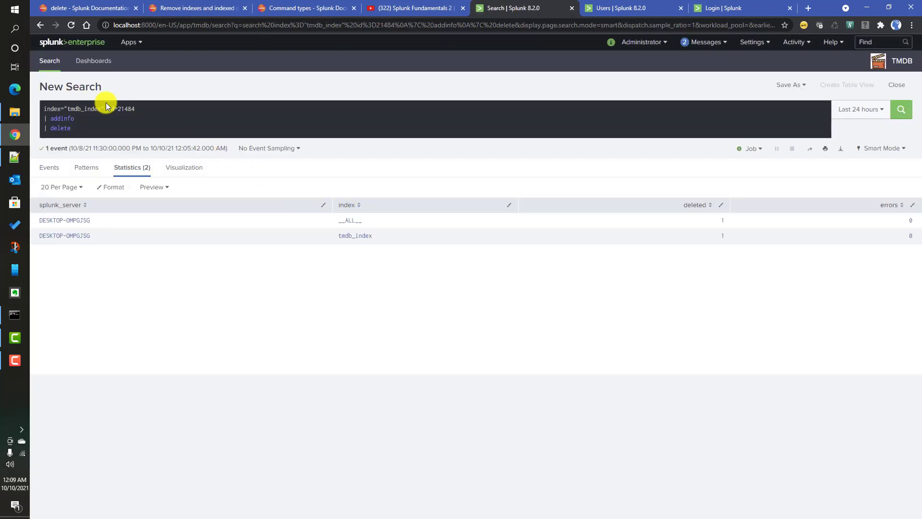
left_click_drag(107, 109, 123, 165)
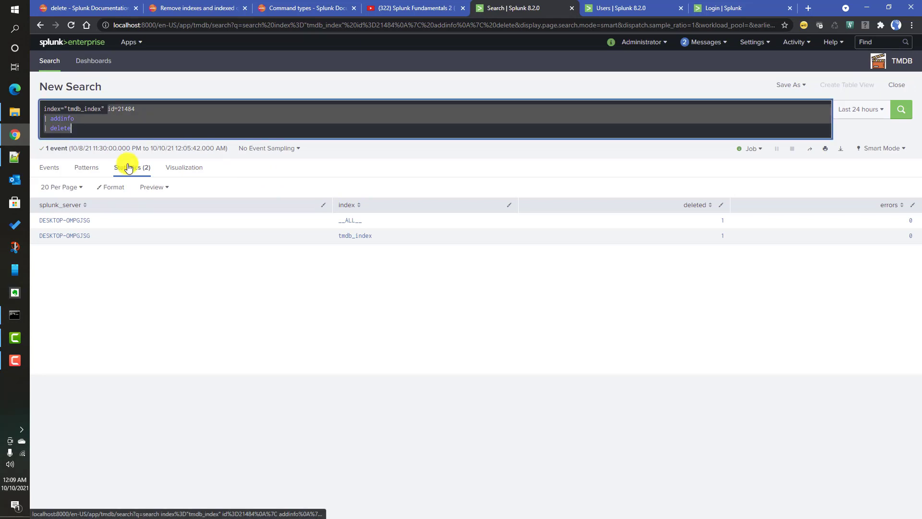
key("BackSpace")
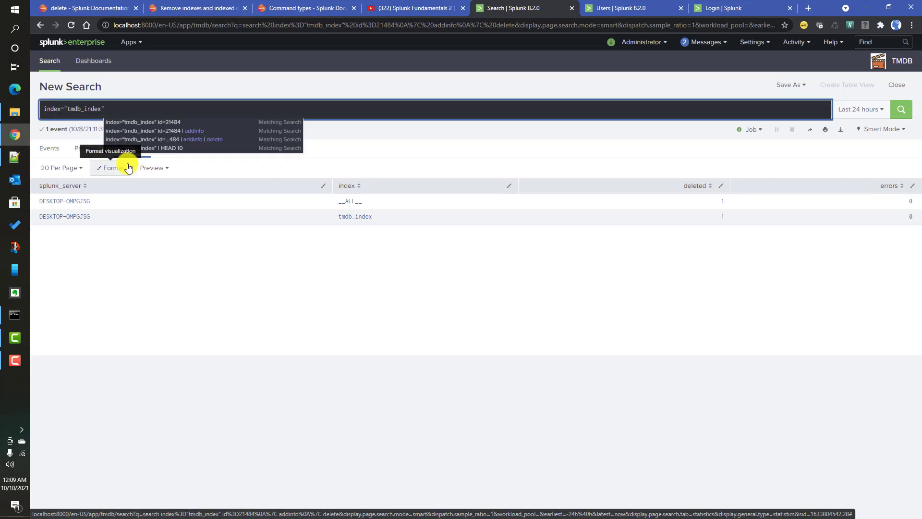
left_click(851, 112)
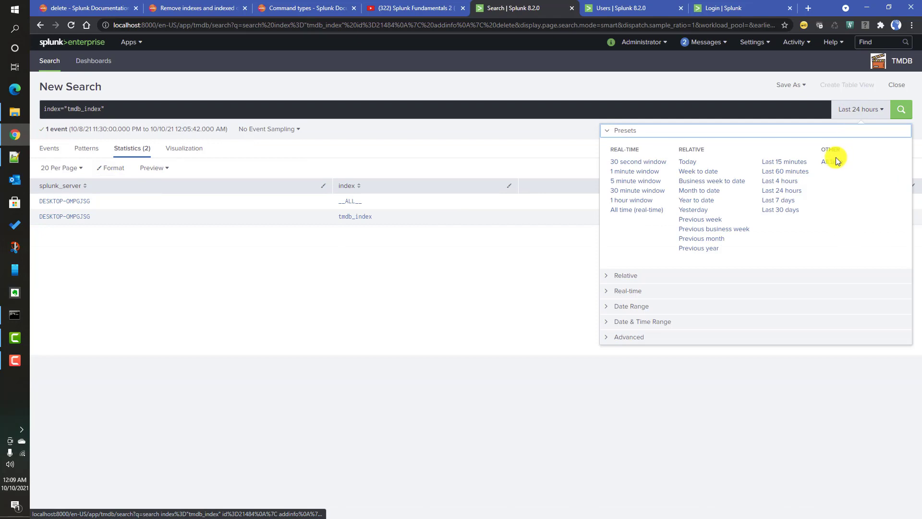
left_click(834, 158)
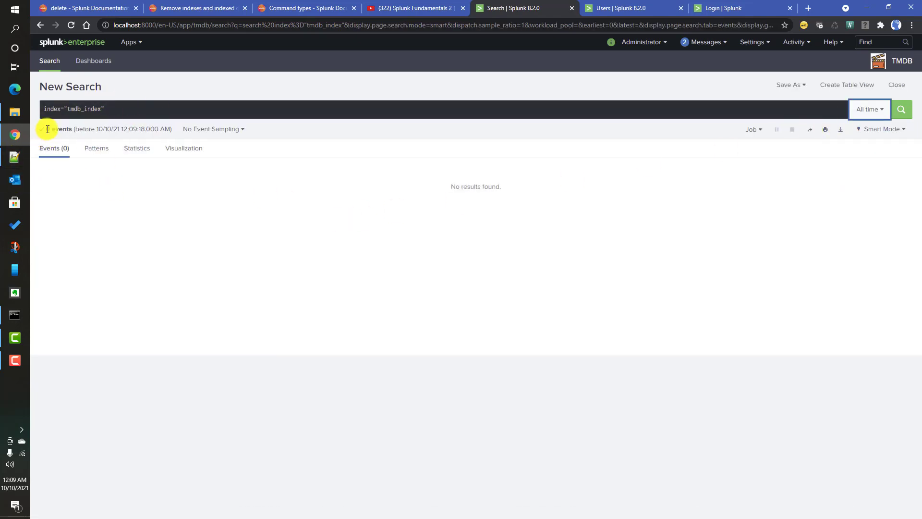
left_click_drag(48, 129, 91, 135)
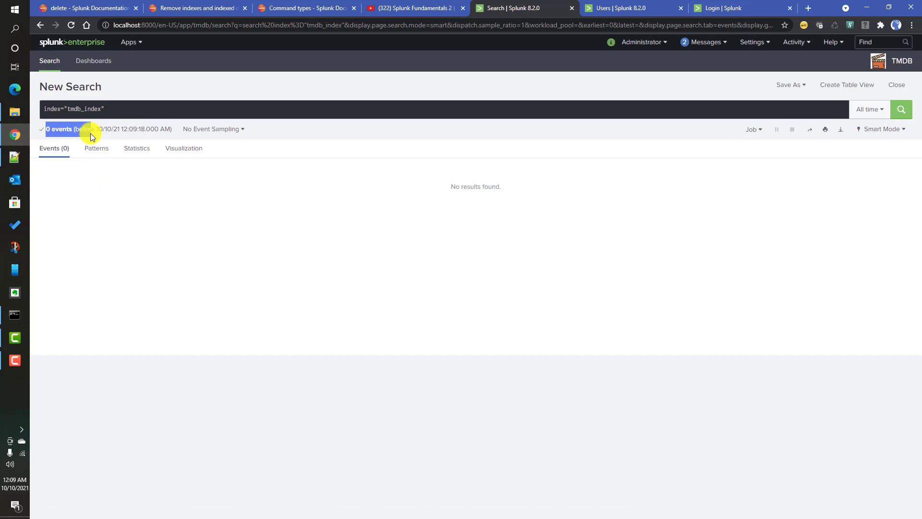